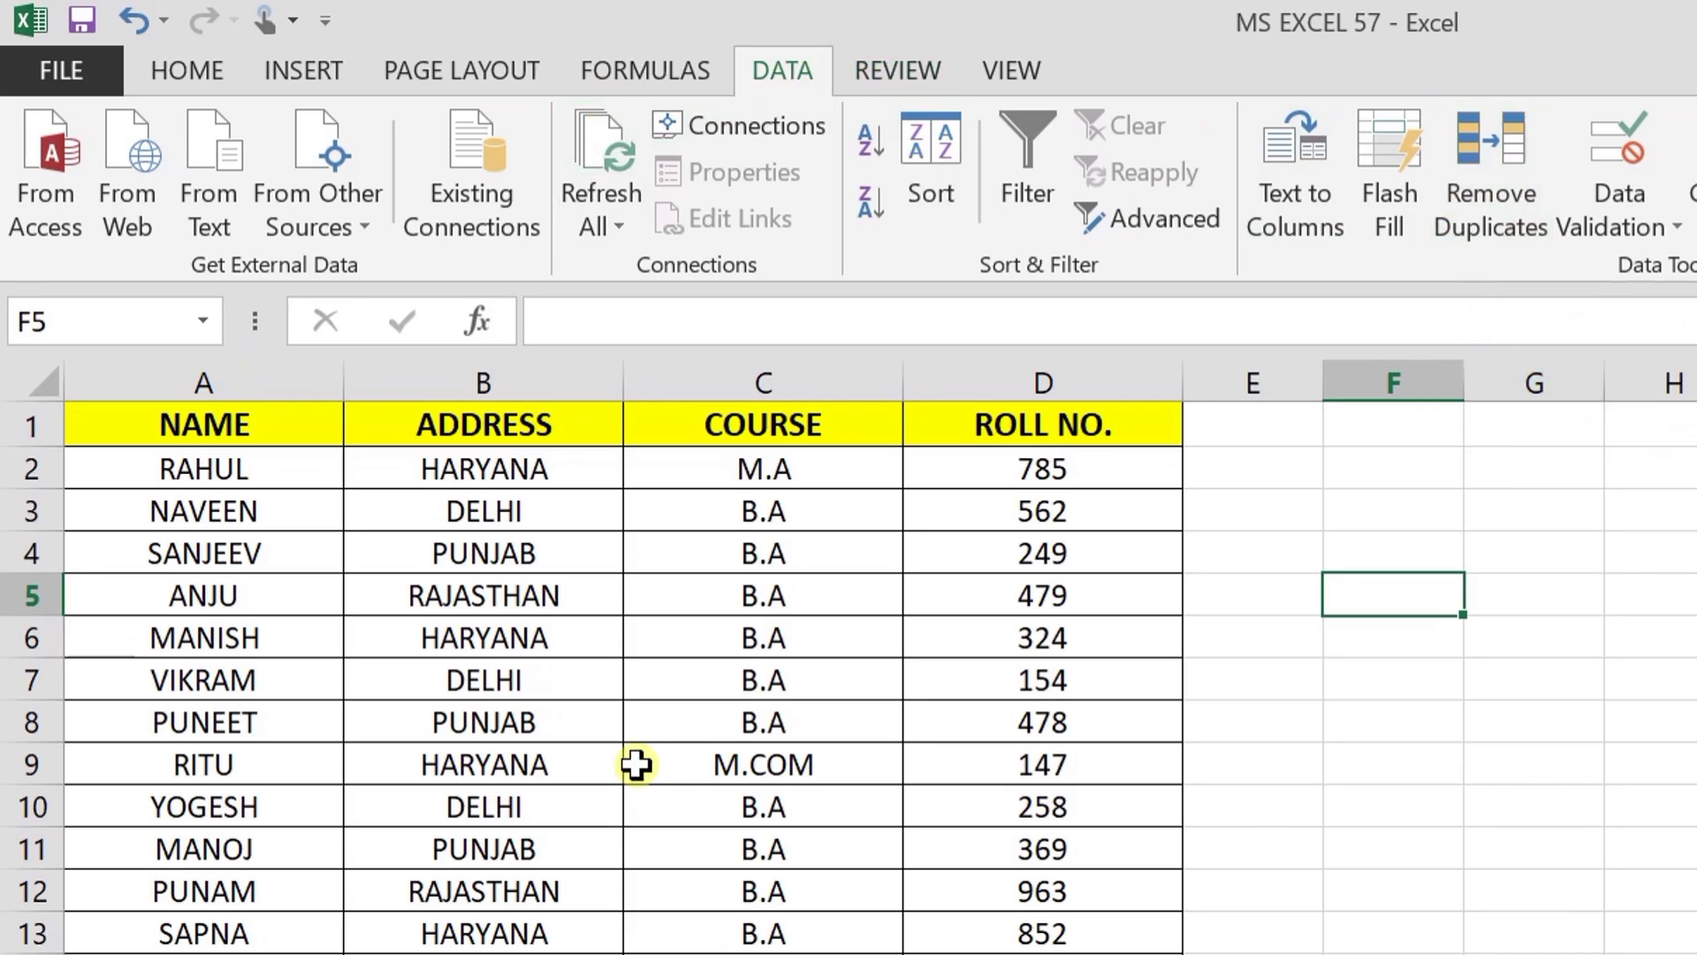
# Remove duplicate records from the whole table with headers, comparing the NAME, ADDRESS, COURSE and ROLL NO. columns.
pyautogui.click(265, 664)
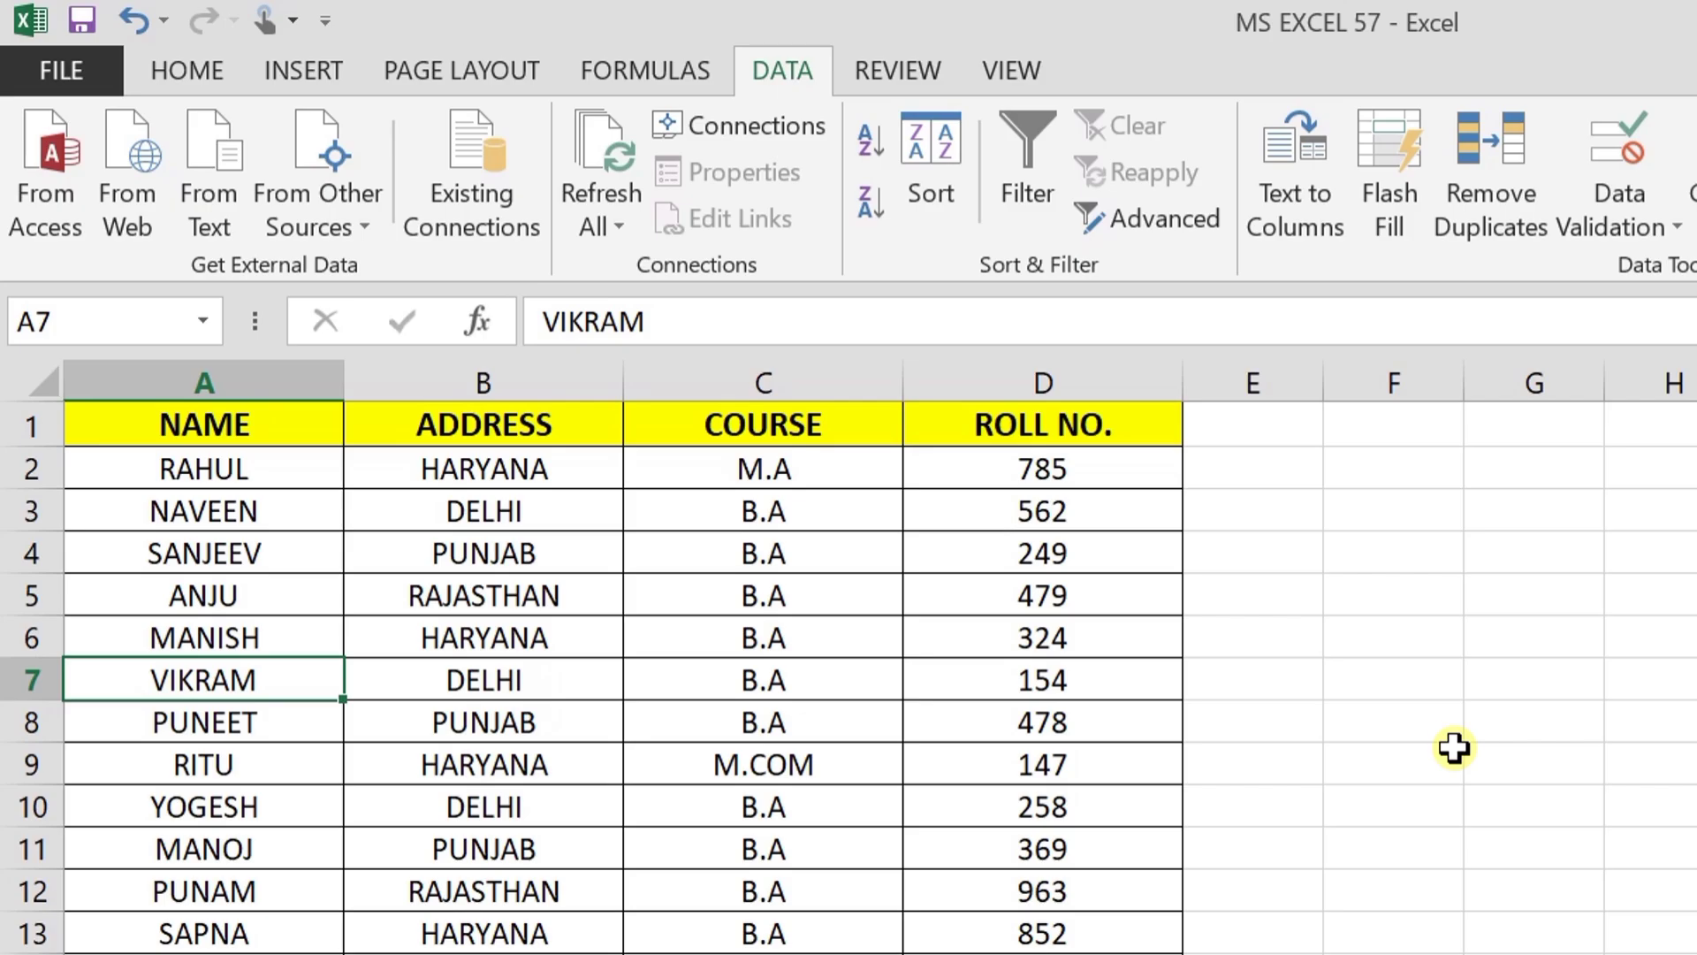
pyautogui.scroll(-4, 1477, 655)
pyautogui.scroll(4, 1482, 654)
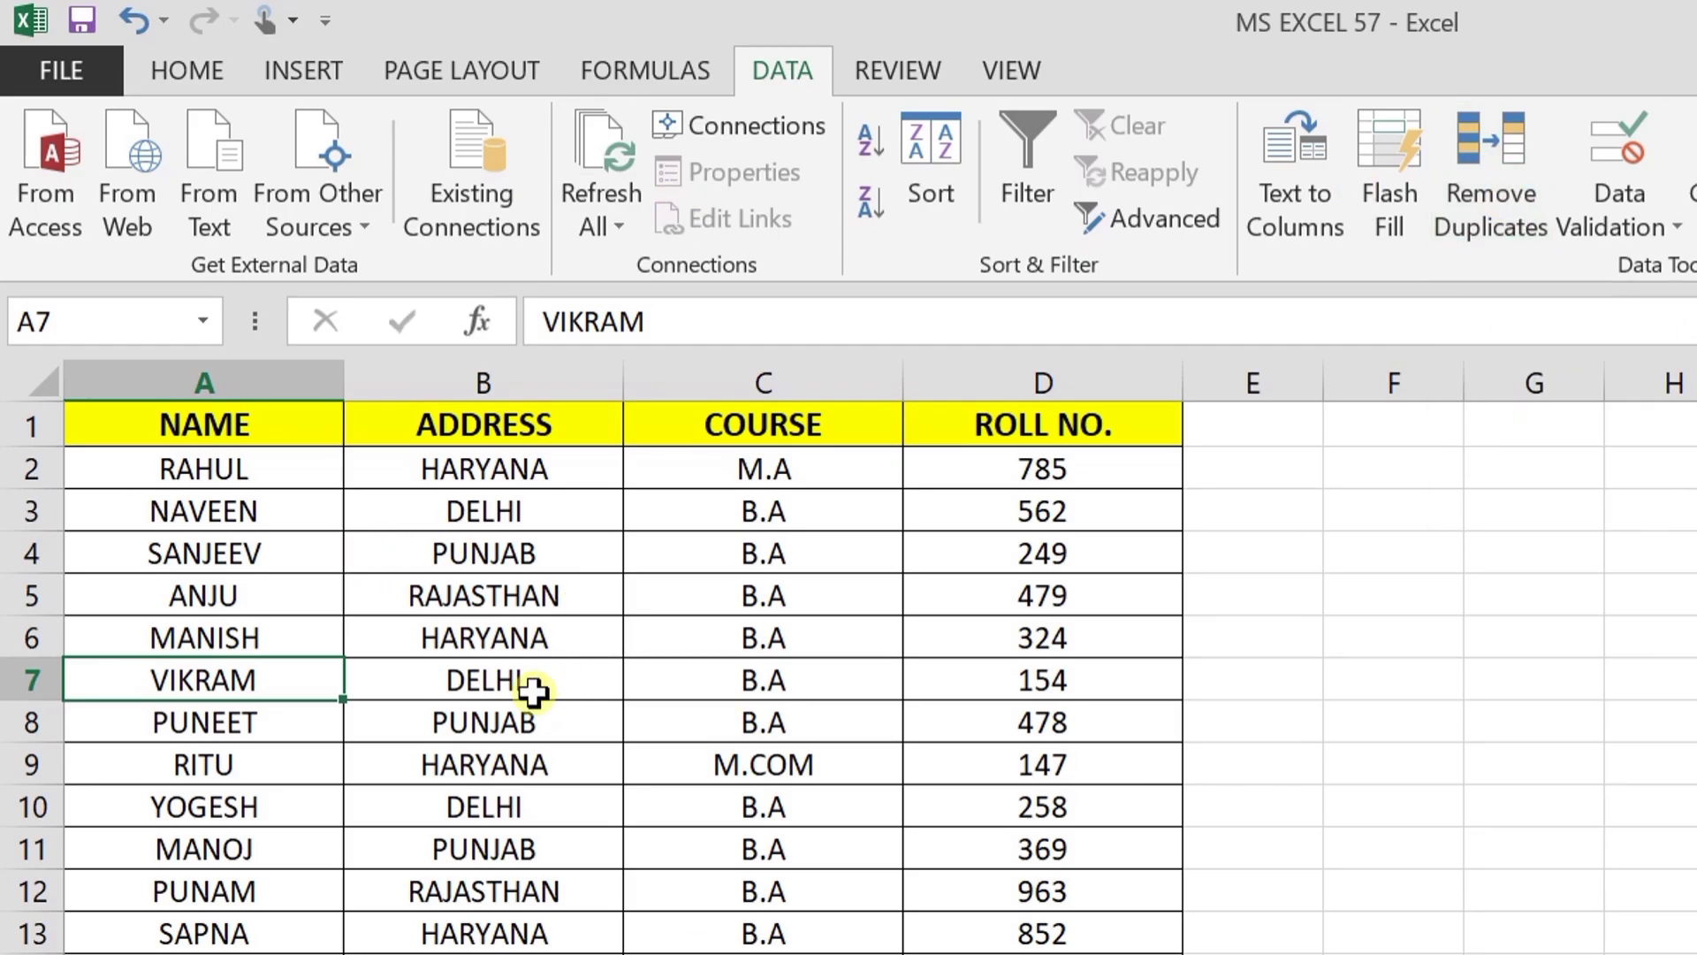
pyautogui.click(493, 643)
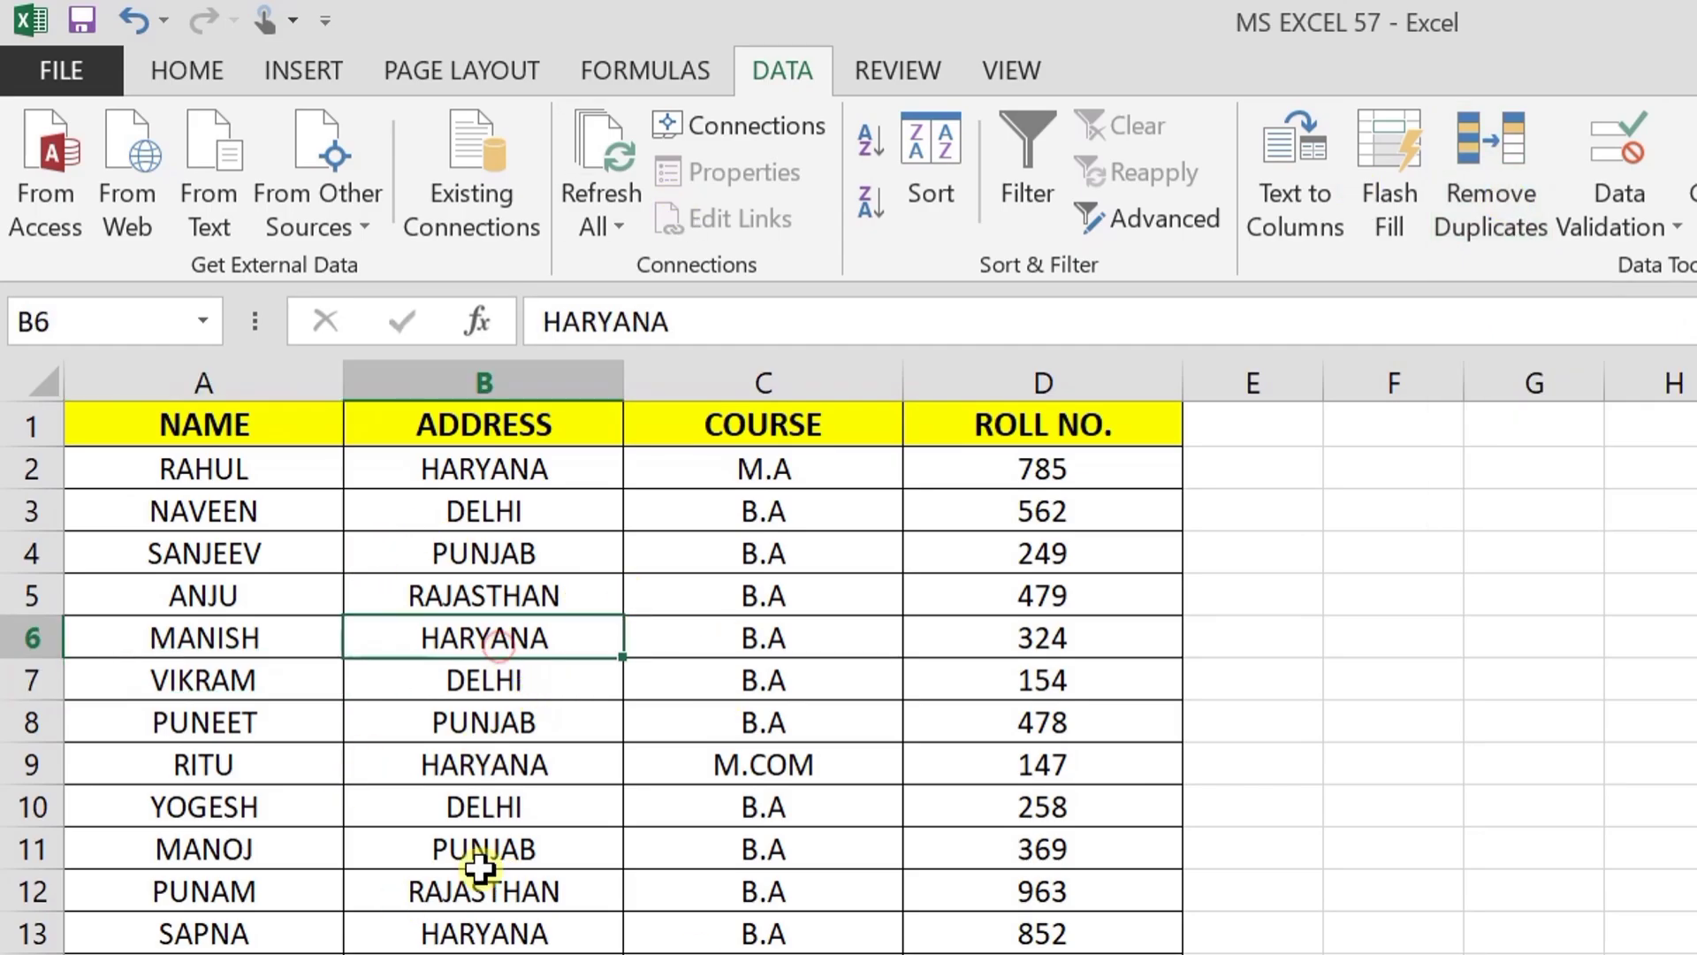
pyautogui.hotkey('ctrl', 'a')
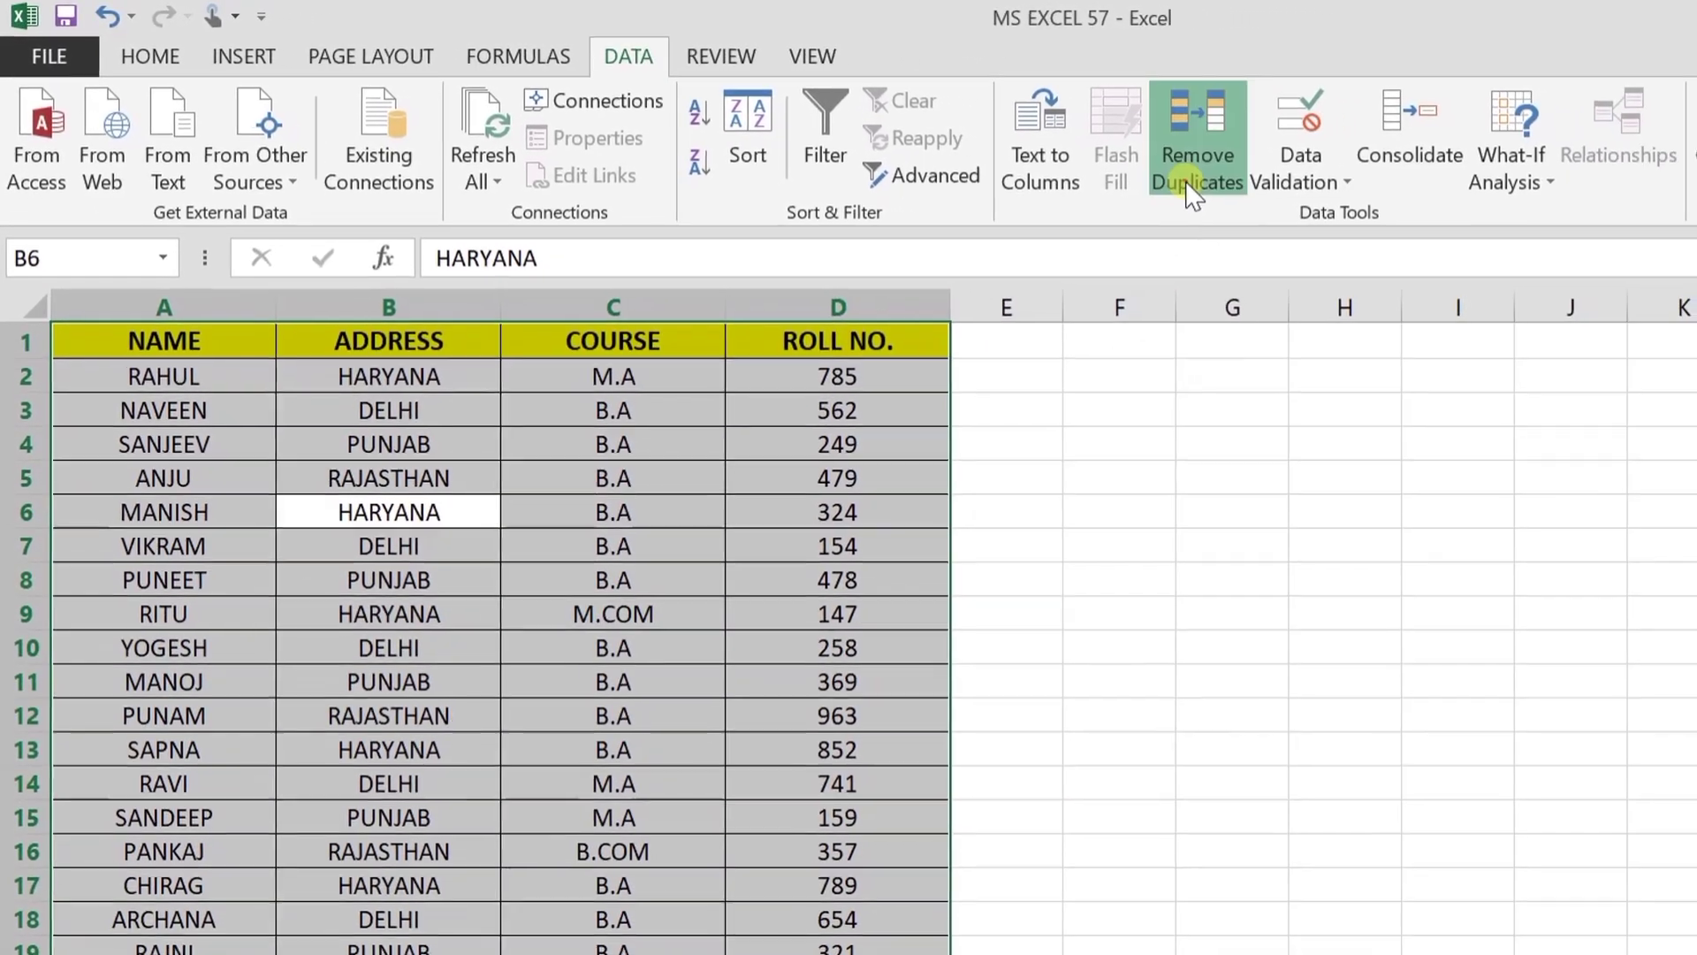
pyautogui.click(1195, 182)
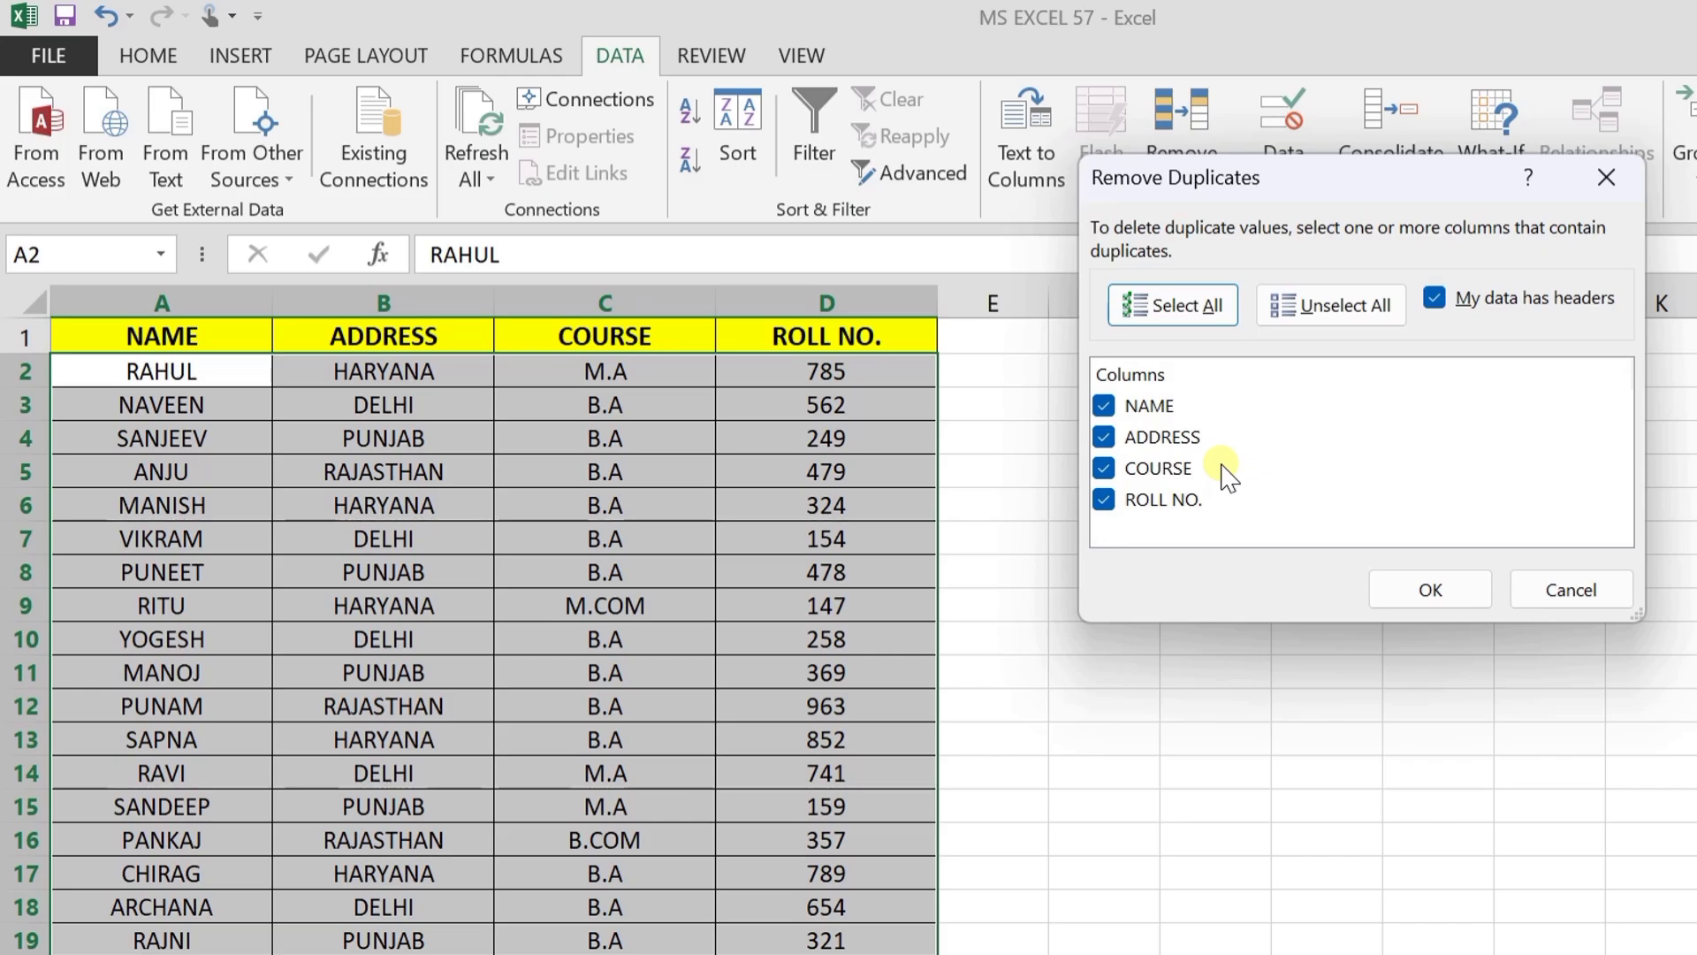
pyautogui.click(1432, 590)
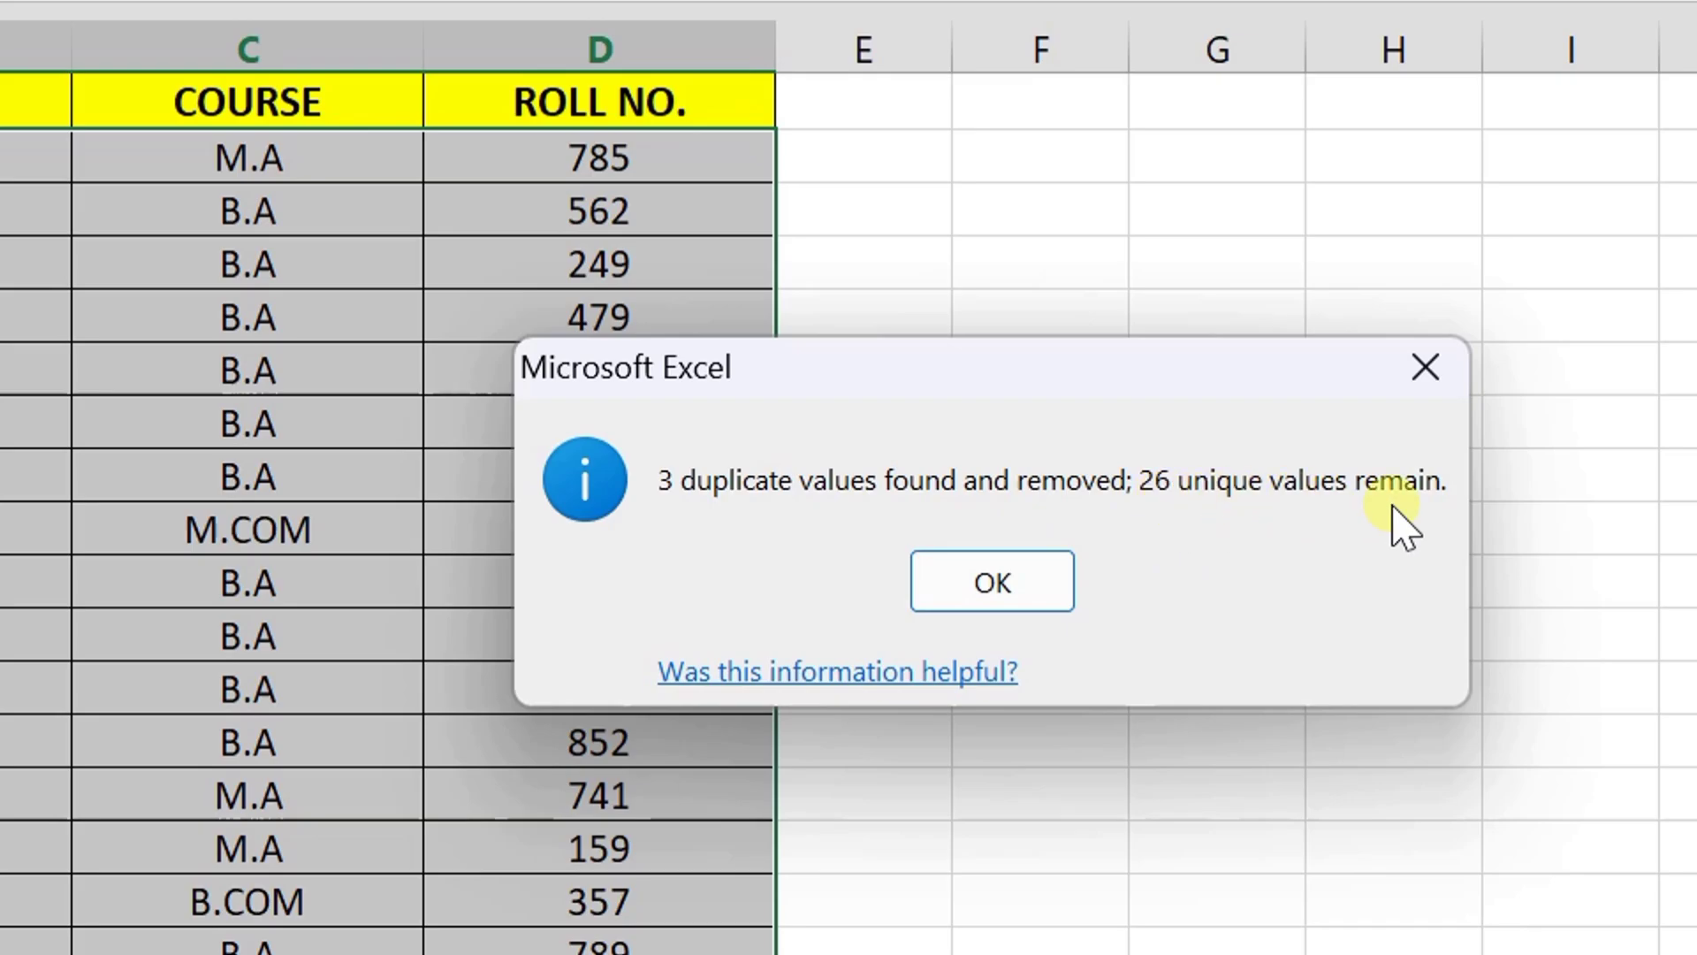
pyautogui.click(1014, 591)
pyautogui.click(474, 605)
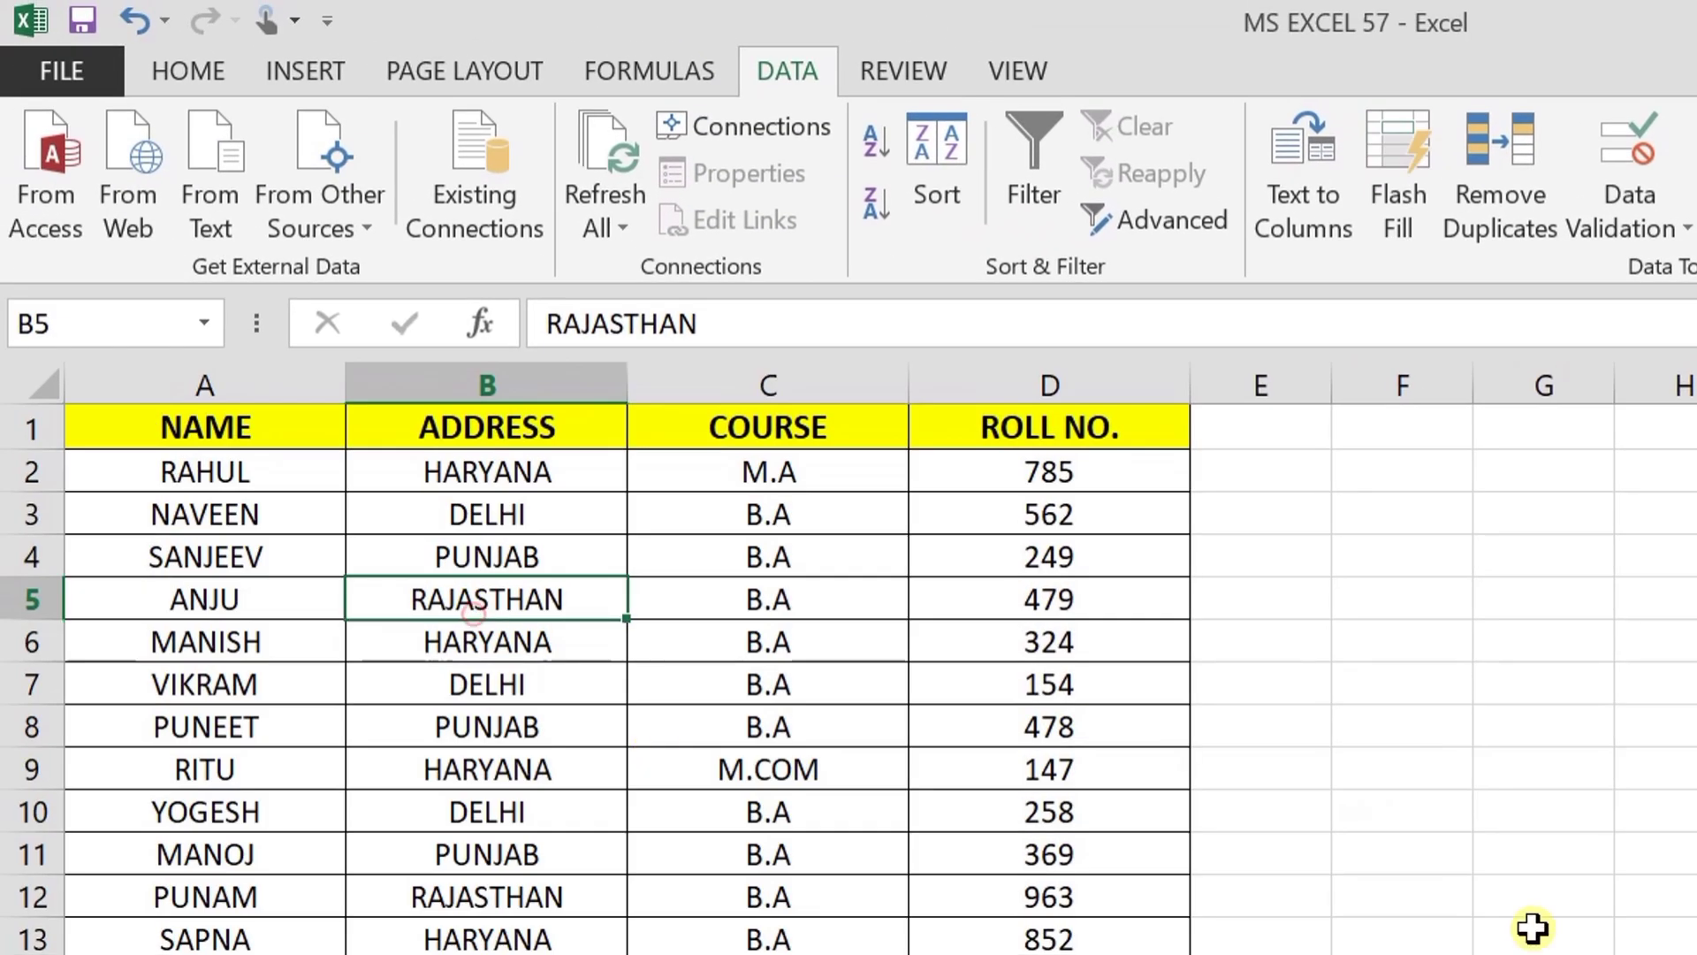
# Check the table down to its last row and undo the duplicate removal.
pyautogui.scroll(-4, 1467, 822)
pyautogui.scroll(4, 1467, 823)
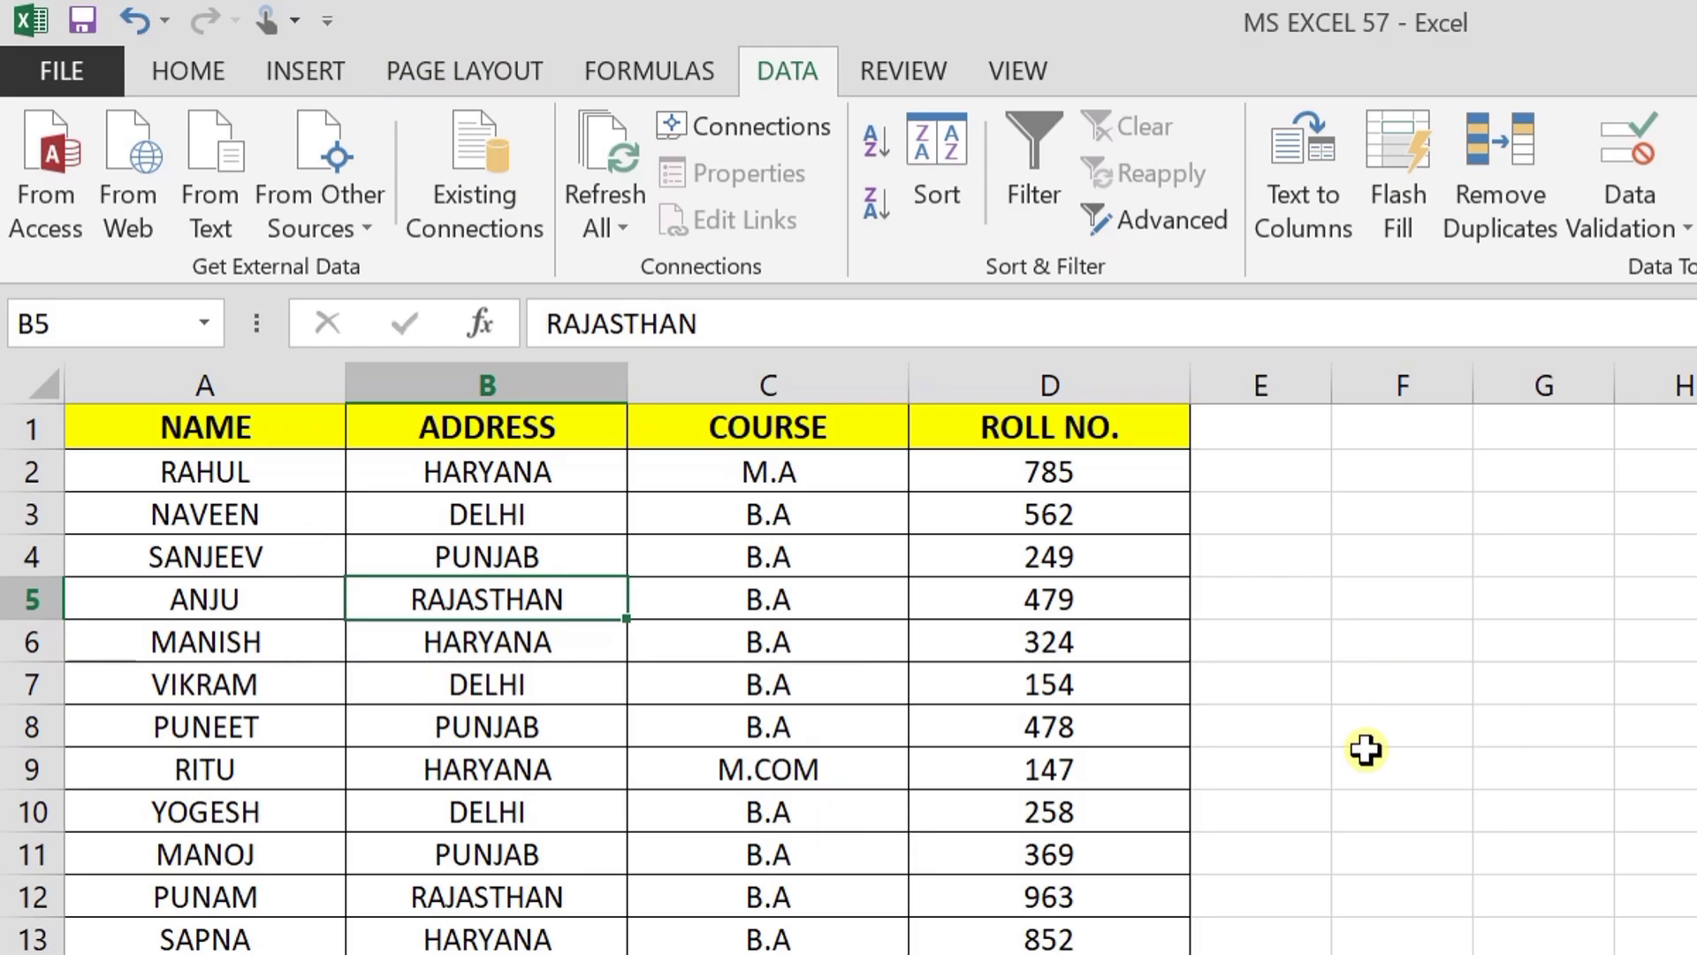
pyautogui.hotkey('ctrl', 'z')
# Highlight duplicate values across the whole table with conditional formatting, using Light Red Fill with Dark Red Text.
pyautogui.click(234, 644)
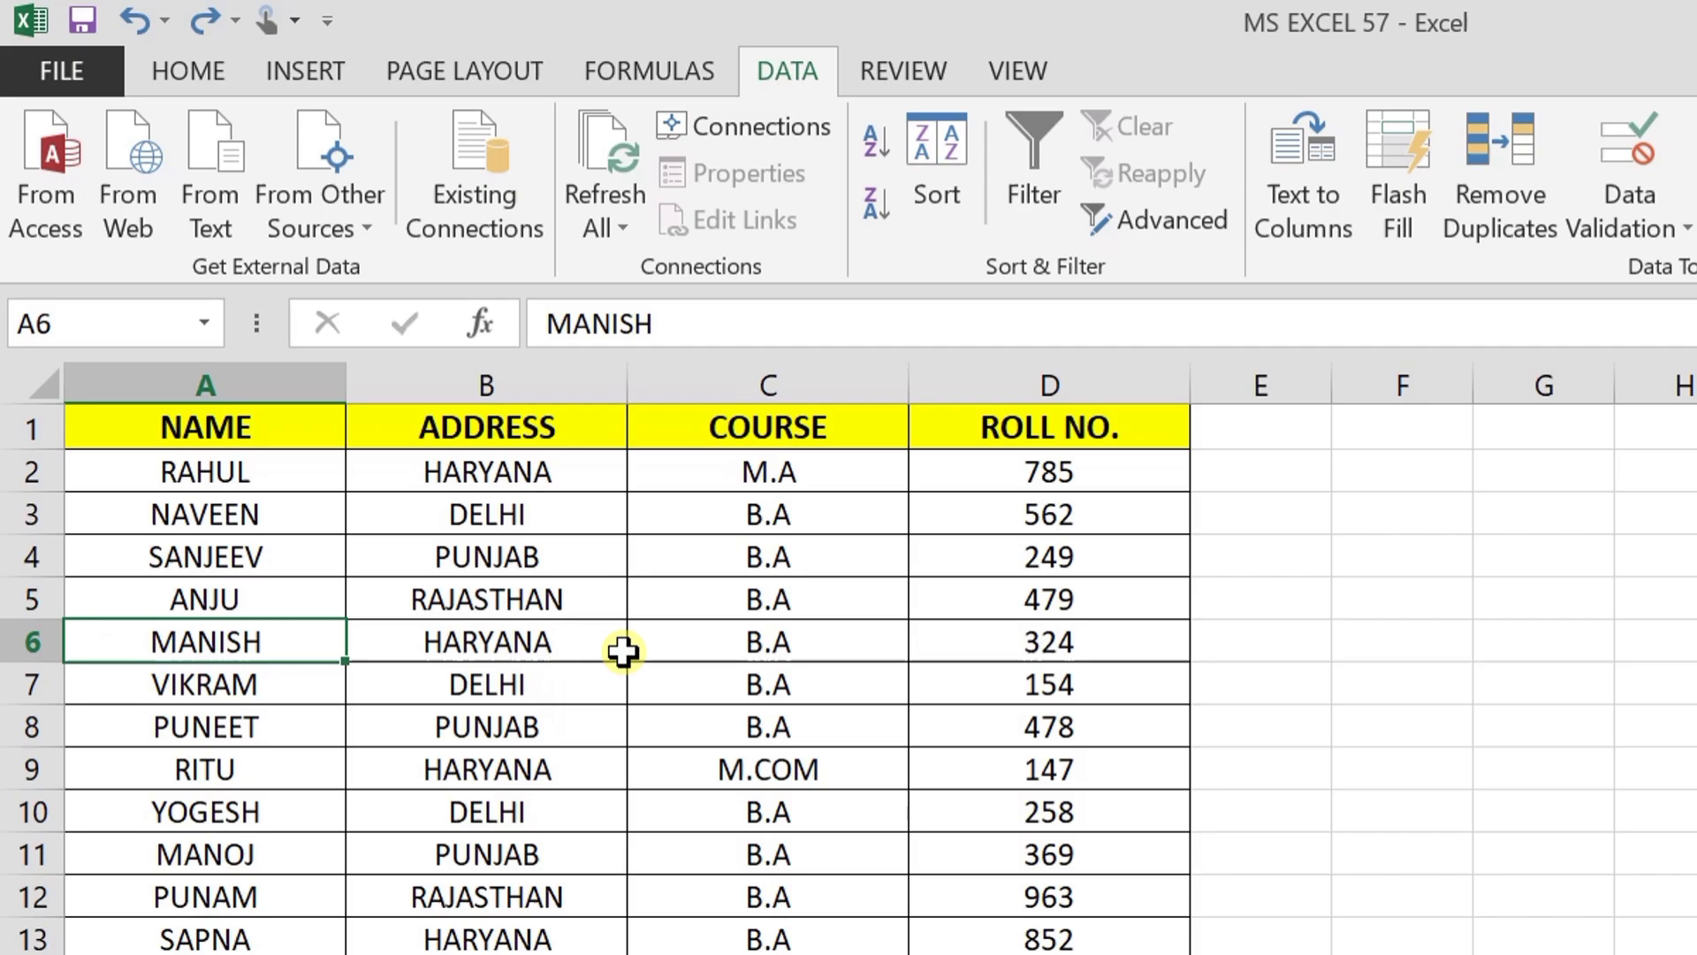
pyautogui.hotkey('ctrl', 'a')
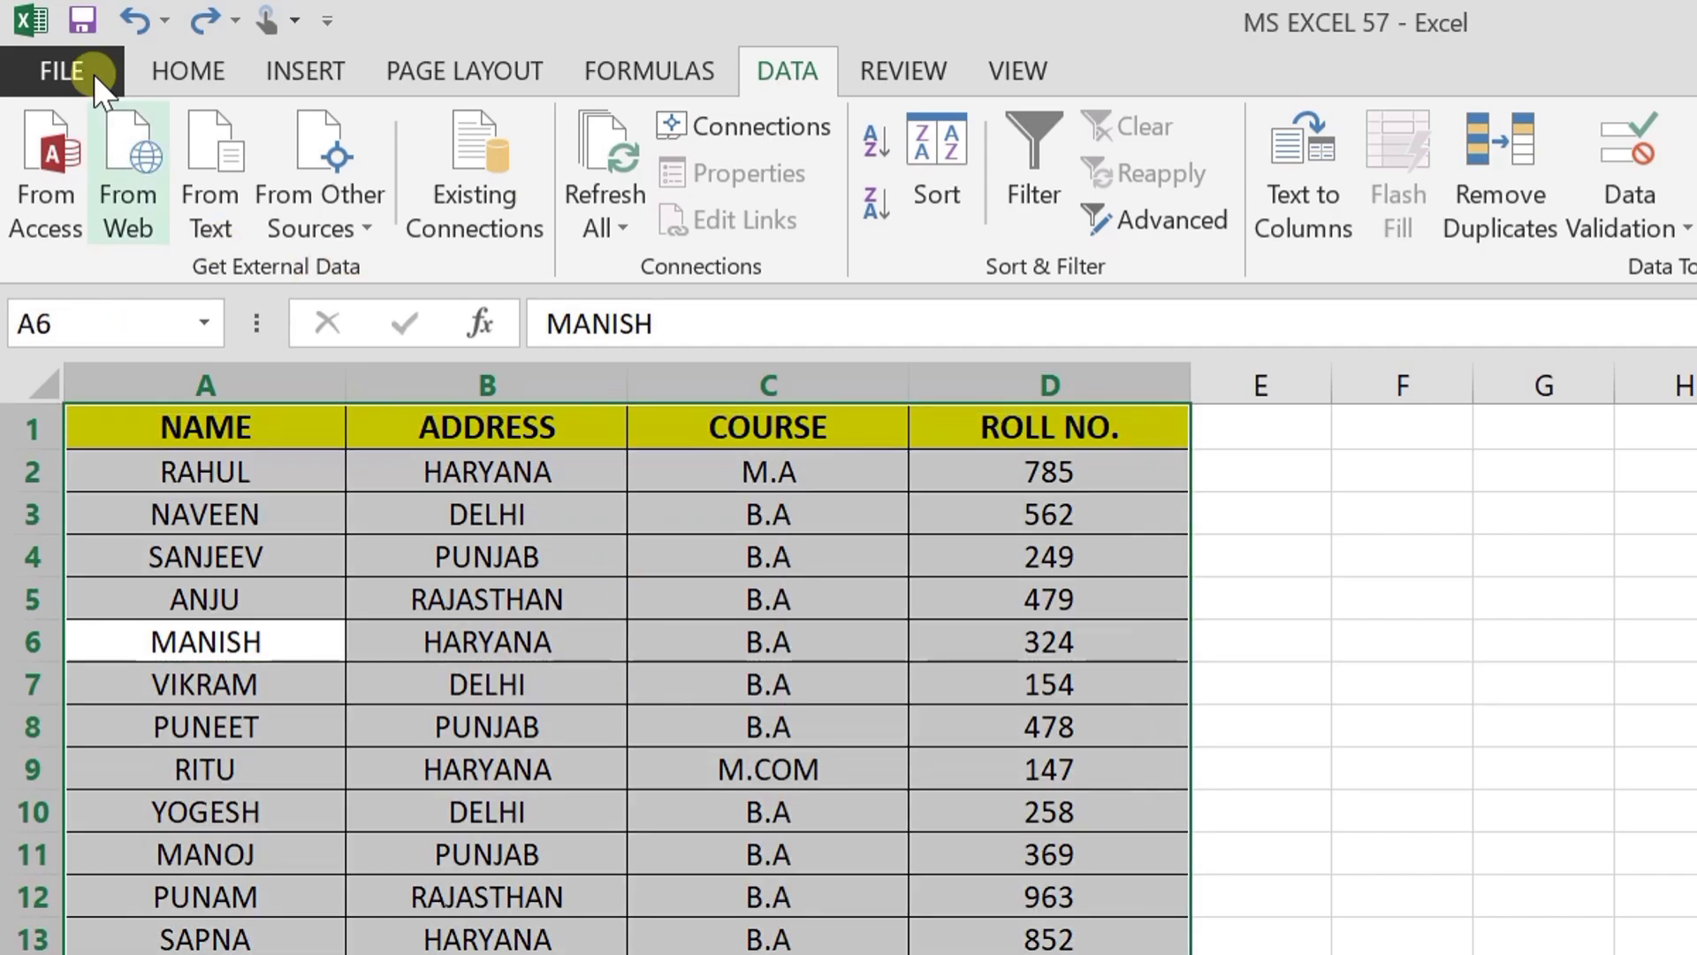
pyautogui.click(187, 70)
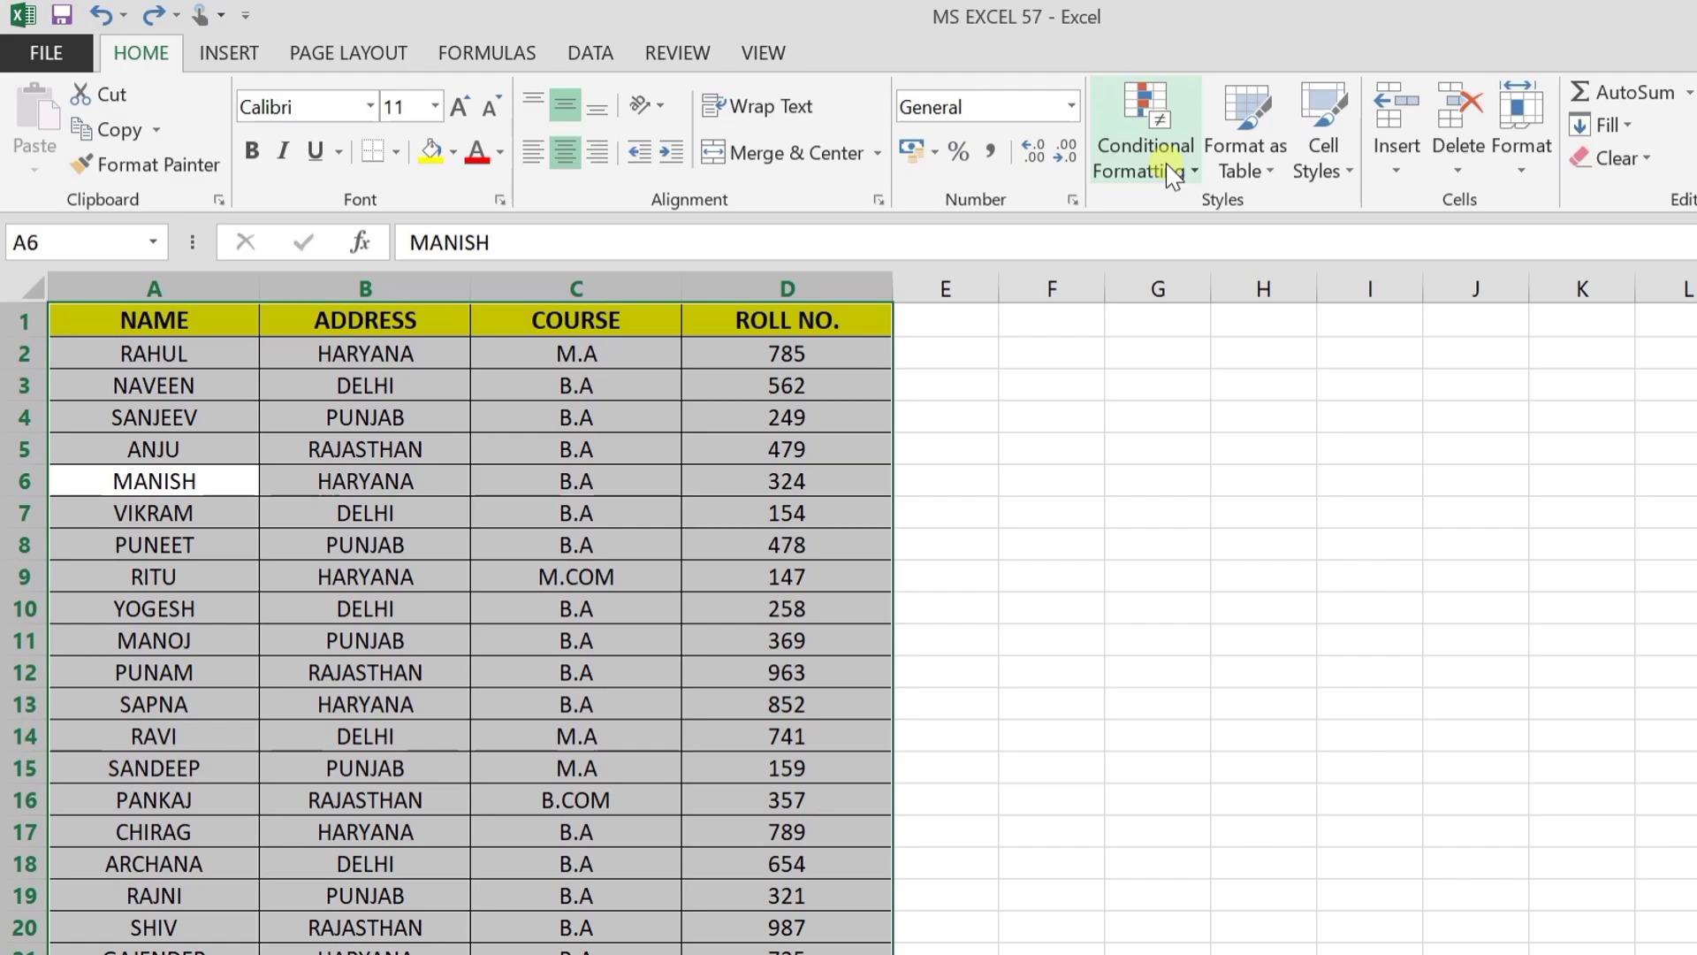
pyautogui.click(1173, 174)
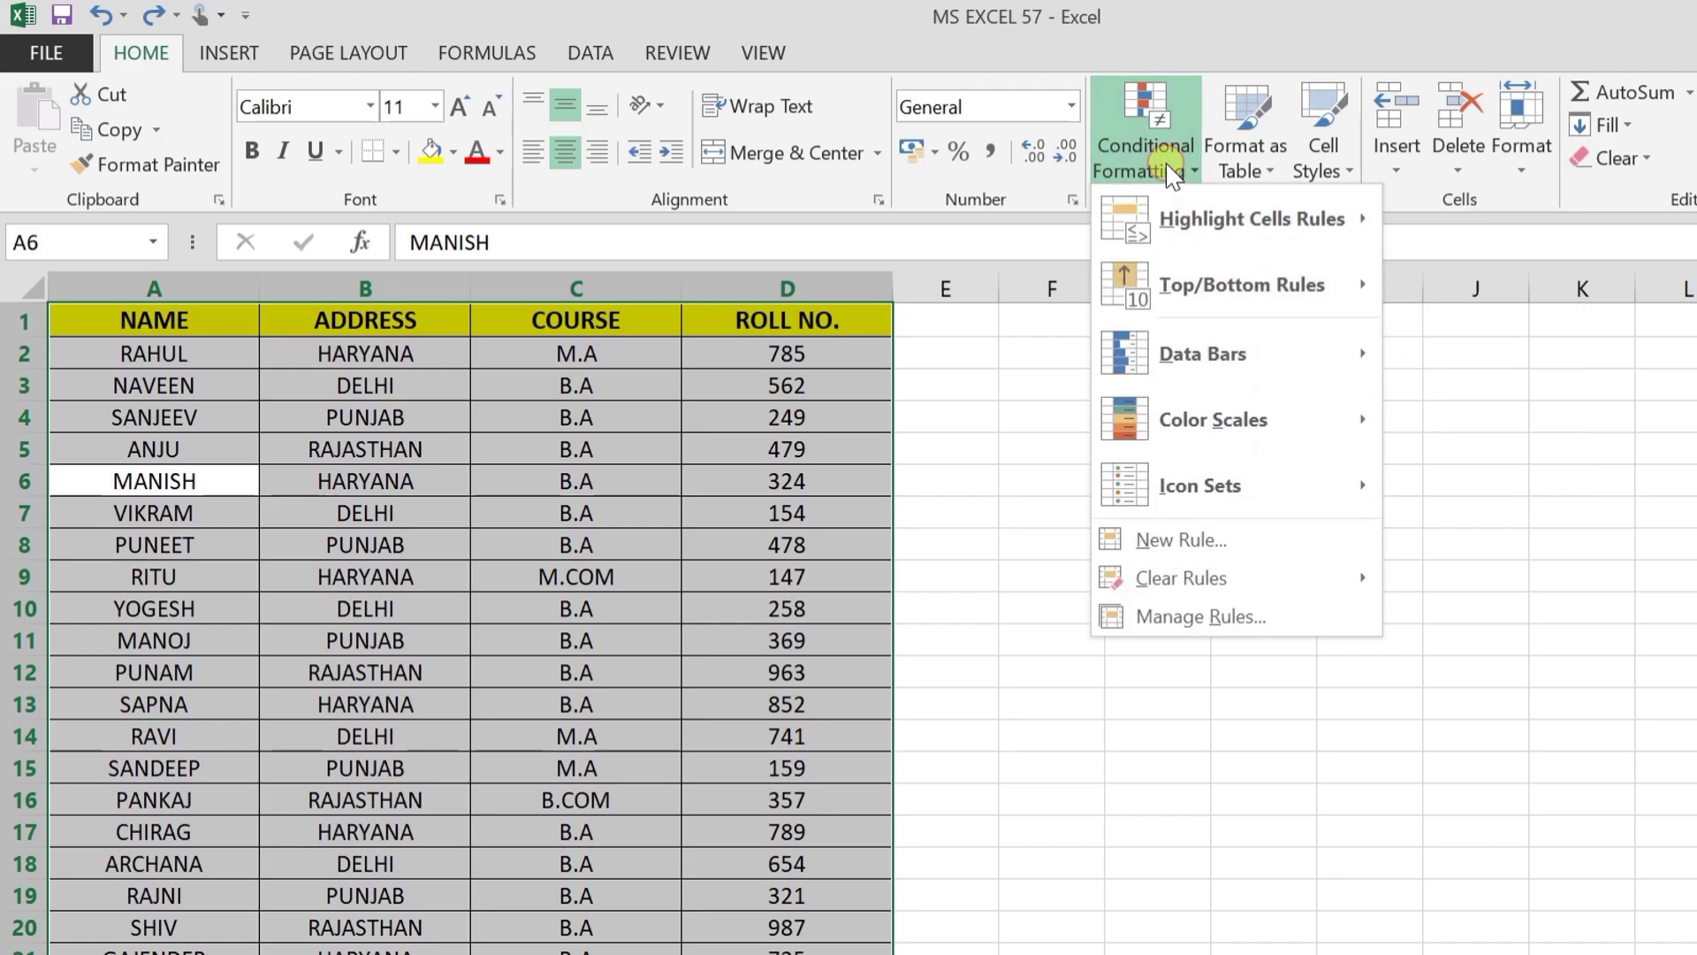
pyautogui.moveTo(1260, 235)
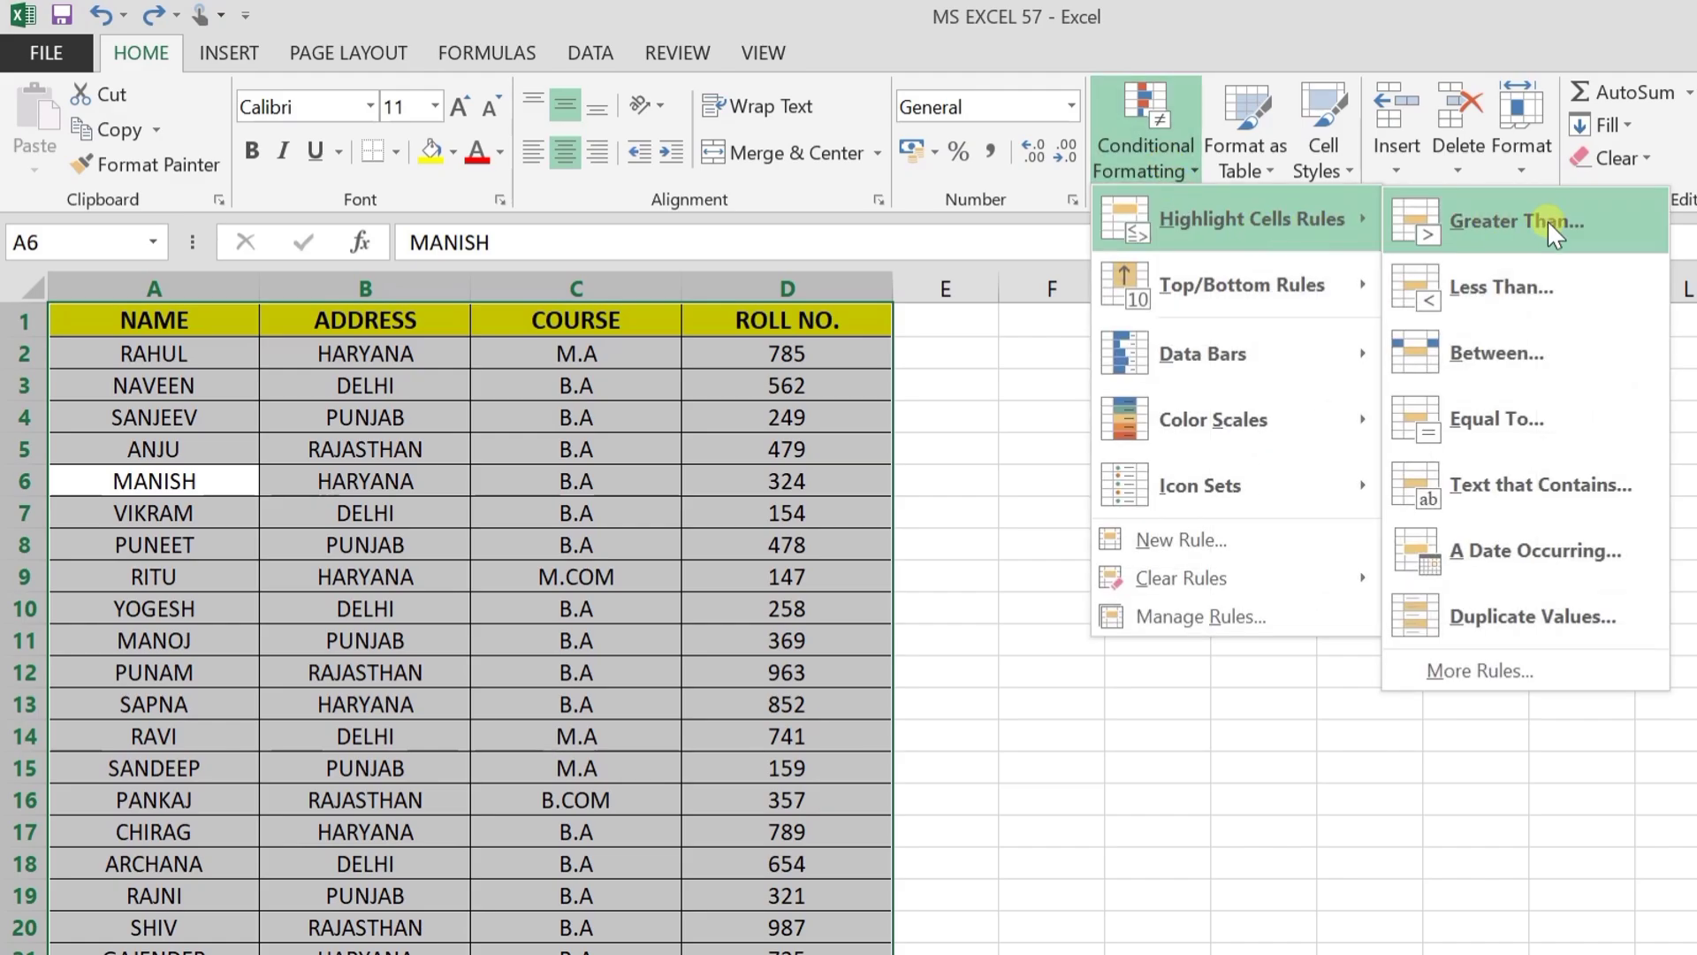
pyautogui.click(1546, 615)
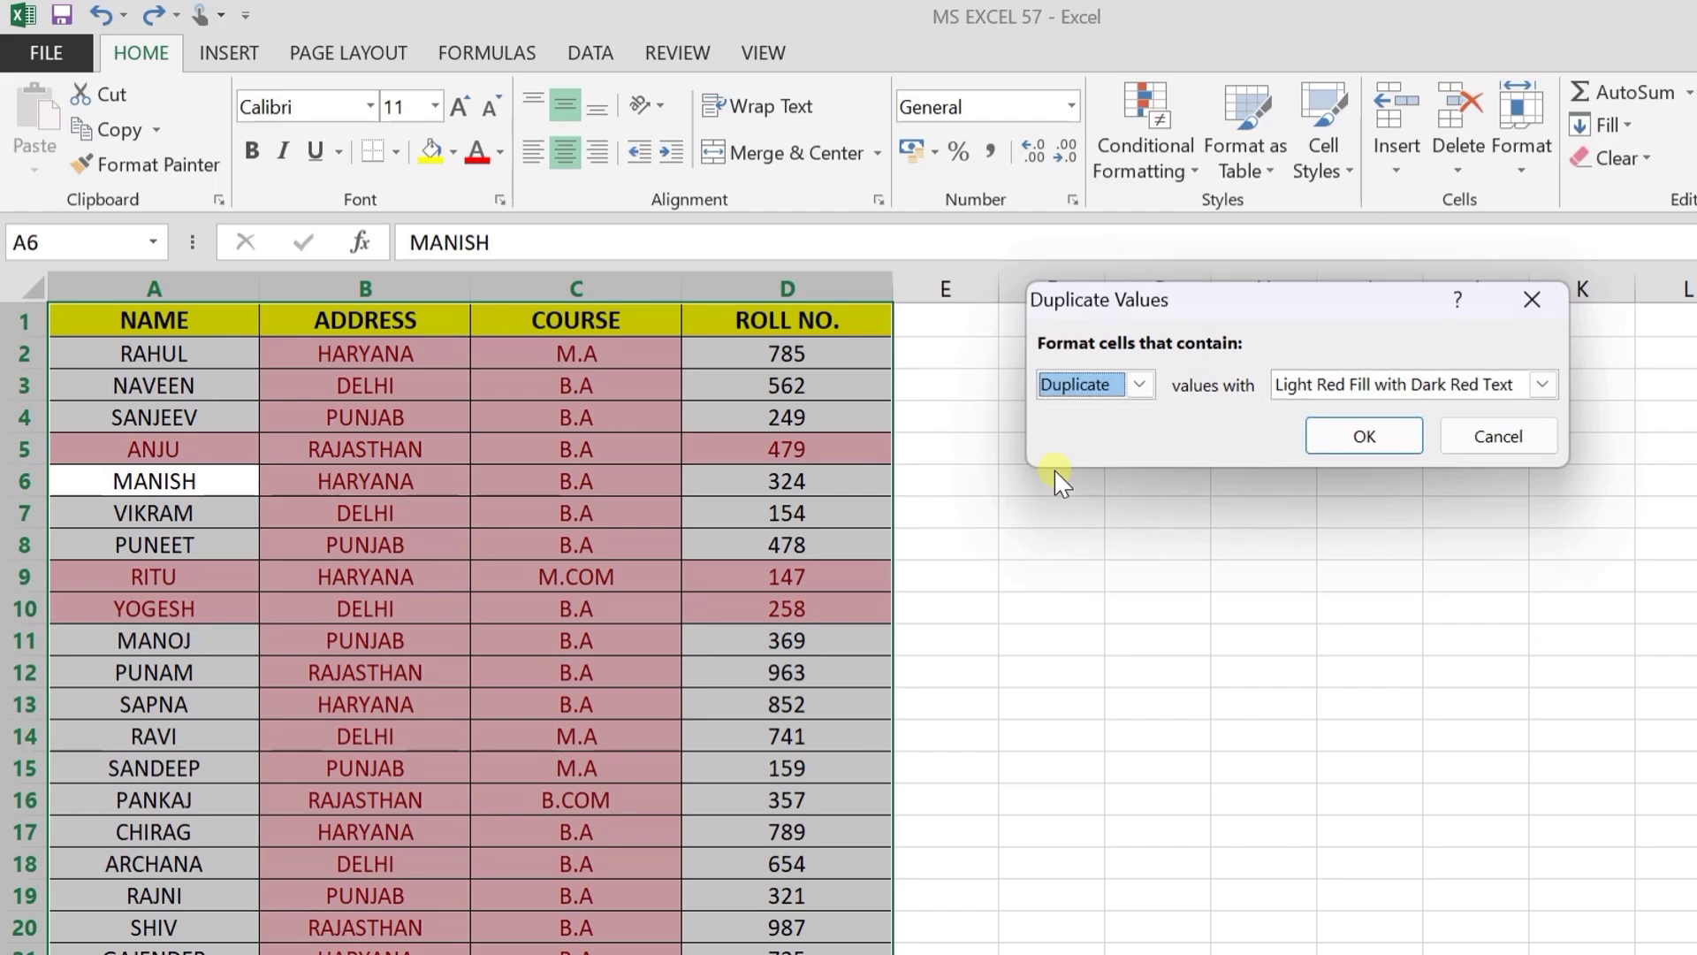
pyautogui.click(1524, 389)
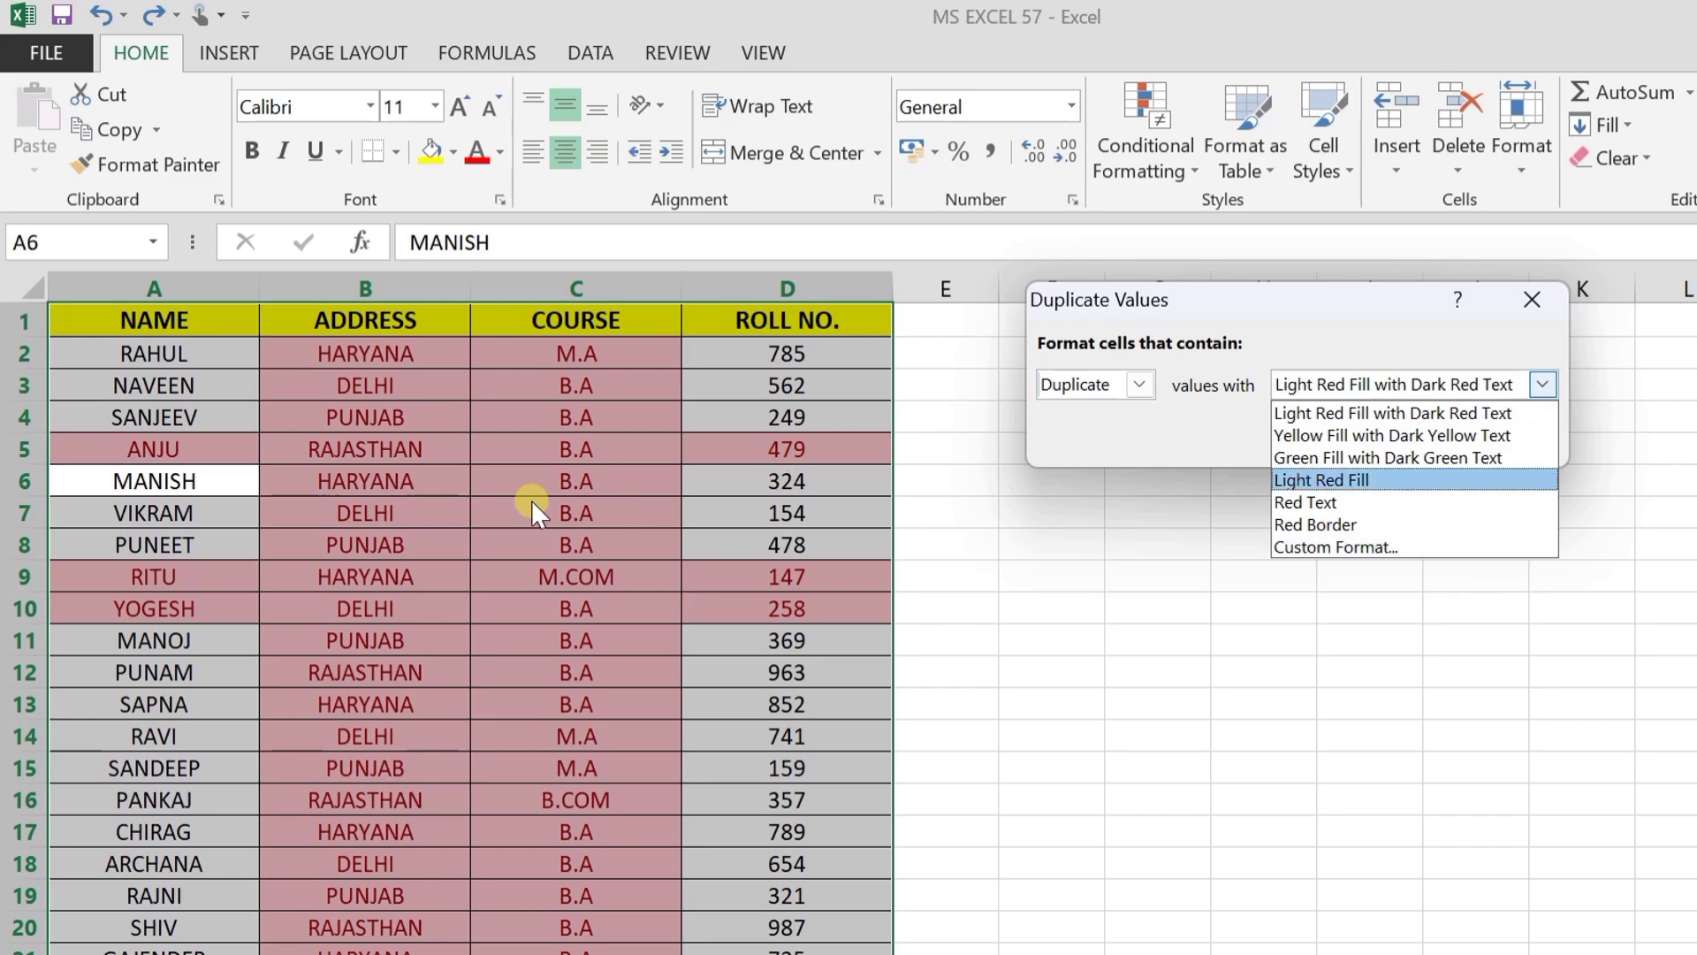
pyautogui.click(1251, 291)
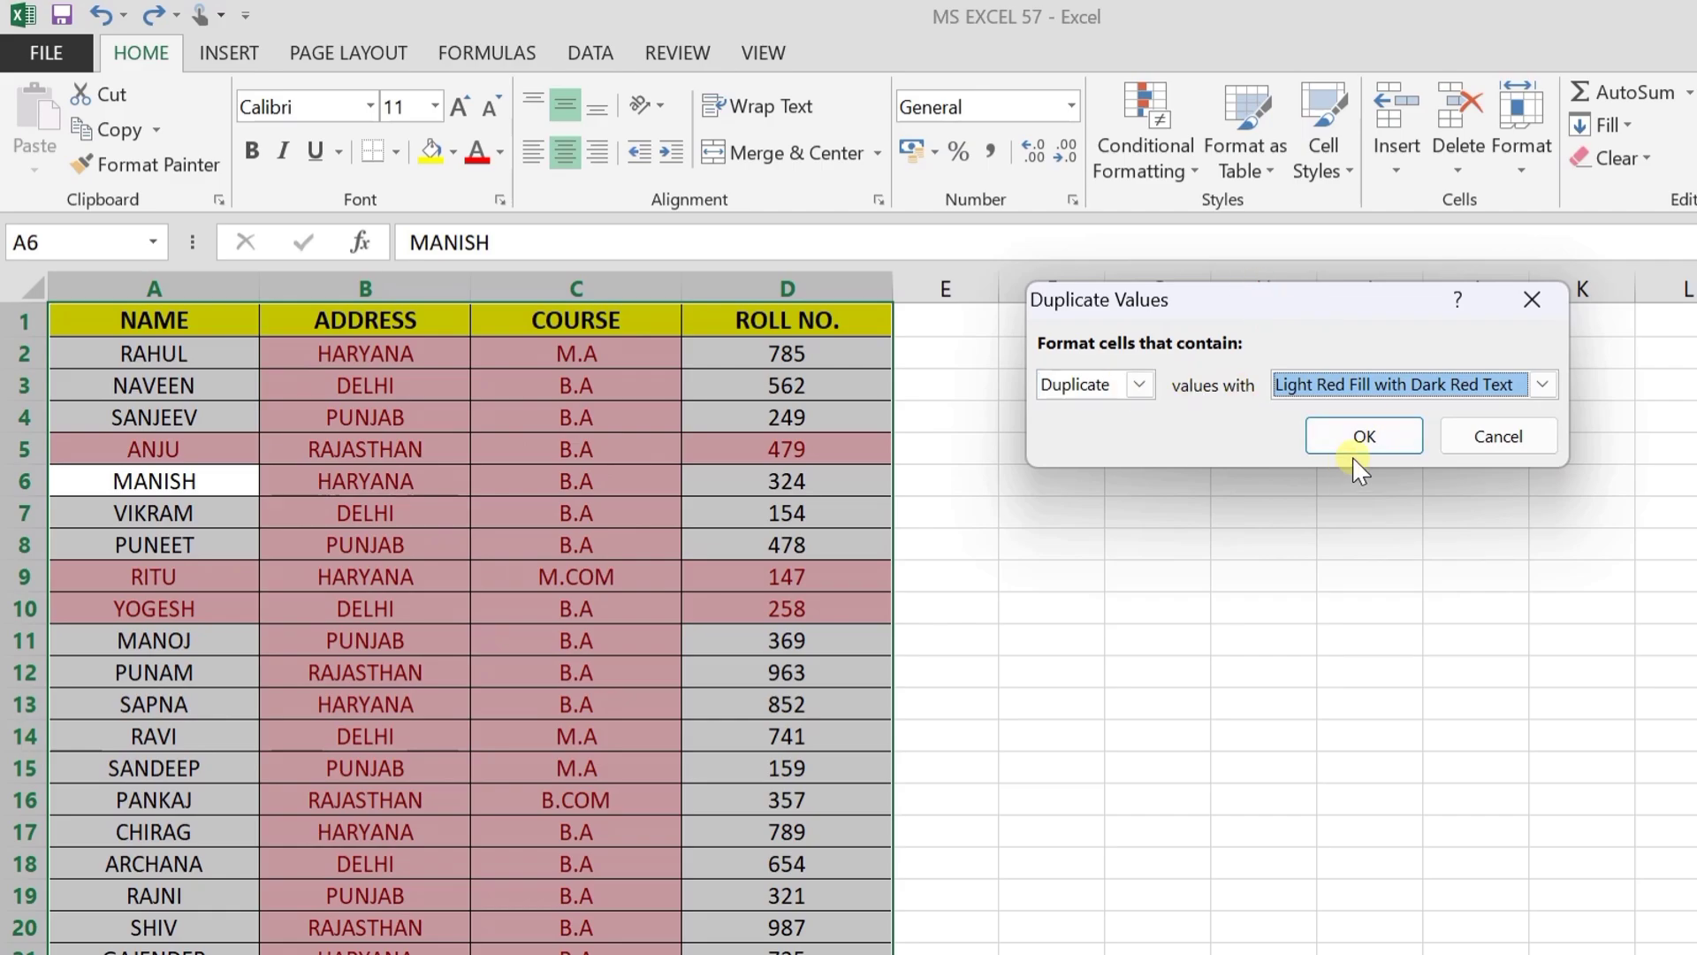
pyautogui.click(1366, 436)
pyautogui.click(618, 570)
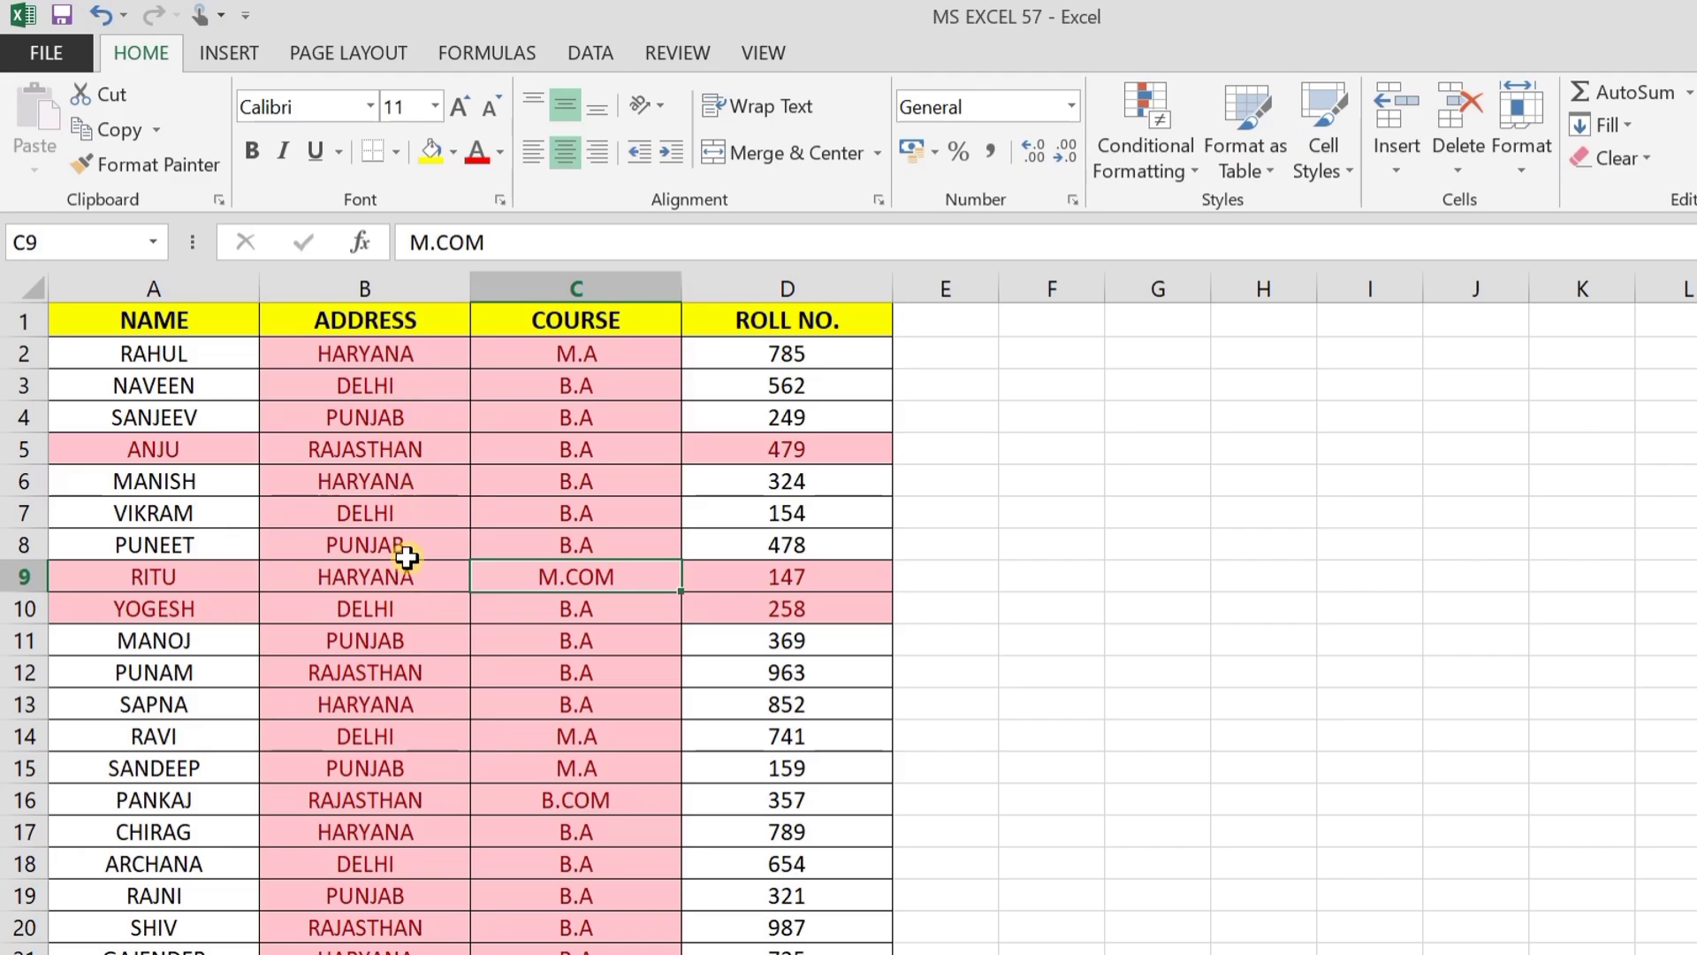
# Examine the highlighted entries in the NAME column and match each one with its repeated record further down the table.
pyautogui.scroll(-3, 406, 610)
pyautogui.scroll(-3, 407, 610)
pyautogui.scroll(6, 398, 668)
pyautogui.click(204, 441)
pyautogui.click(204, 576)
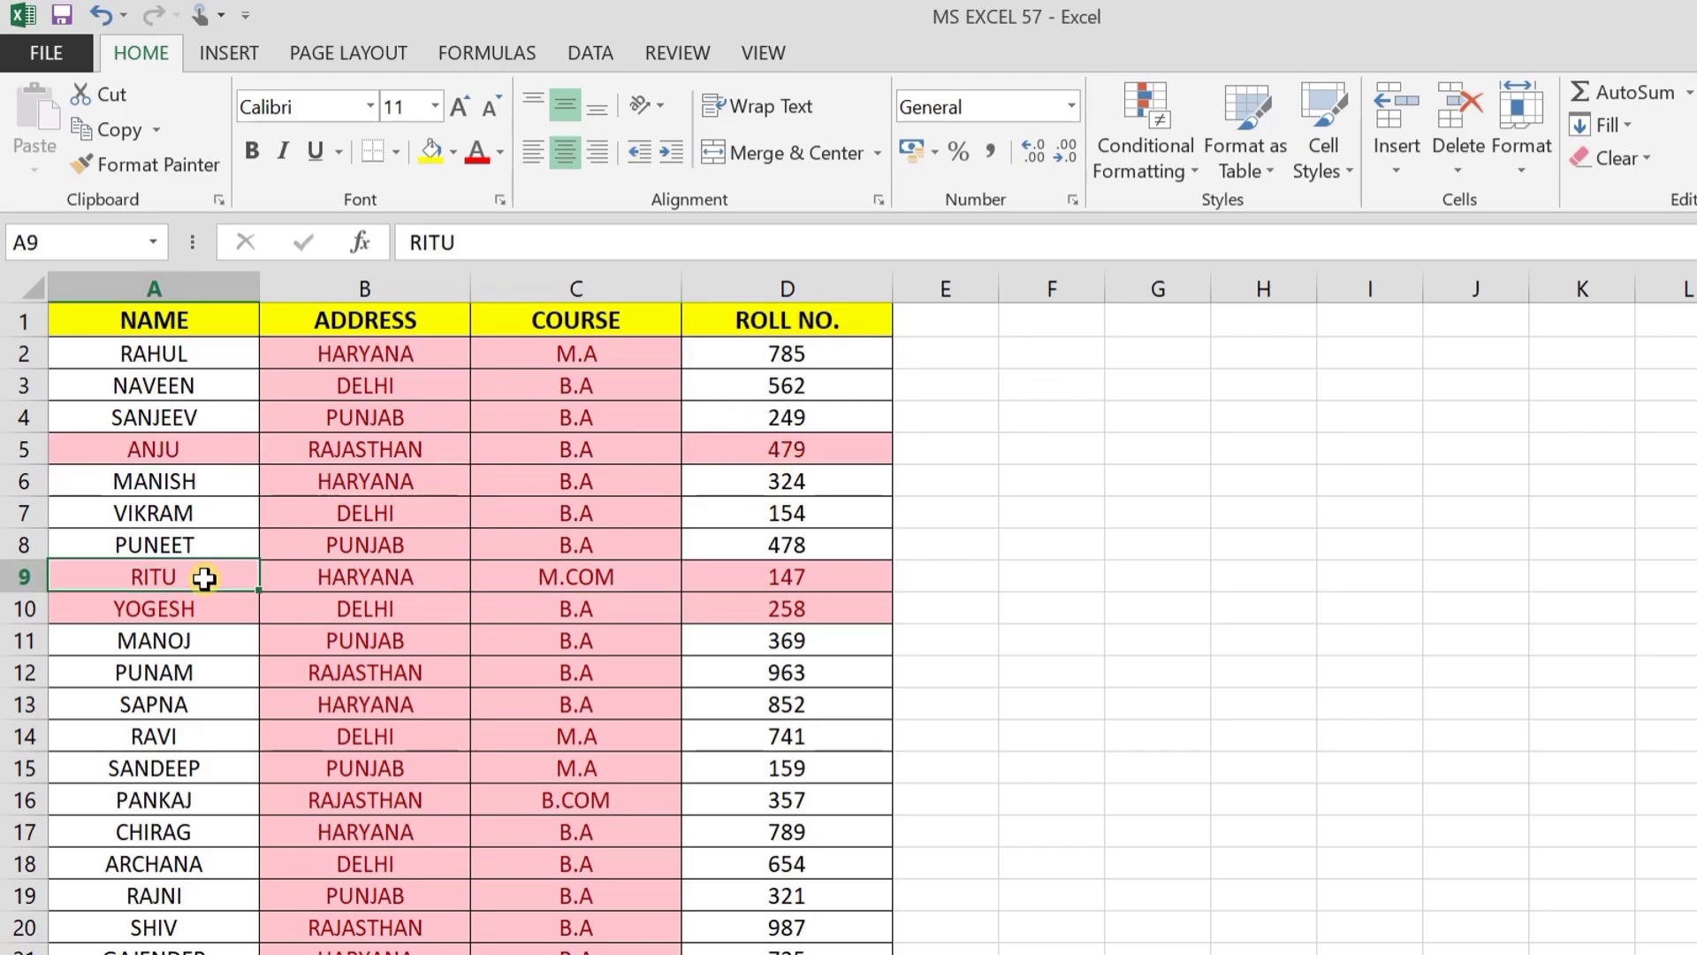
pyautogui.click(204, 612)
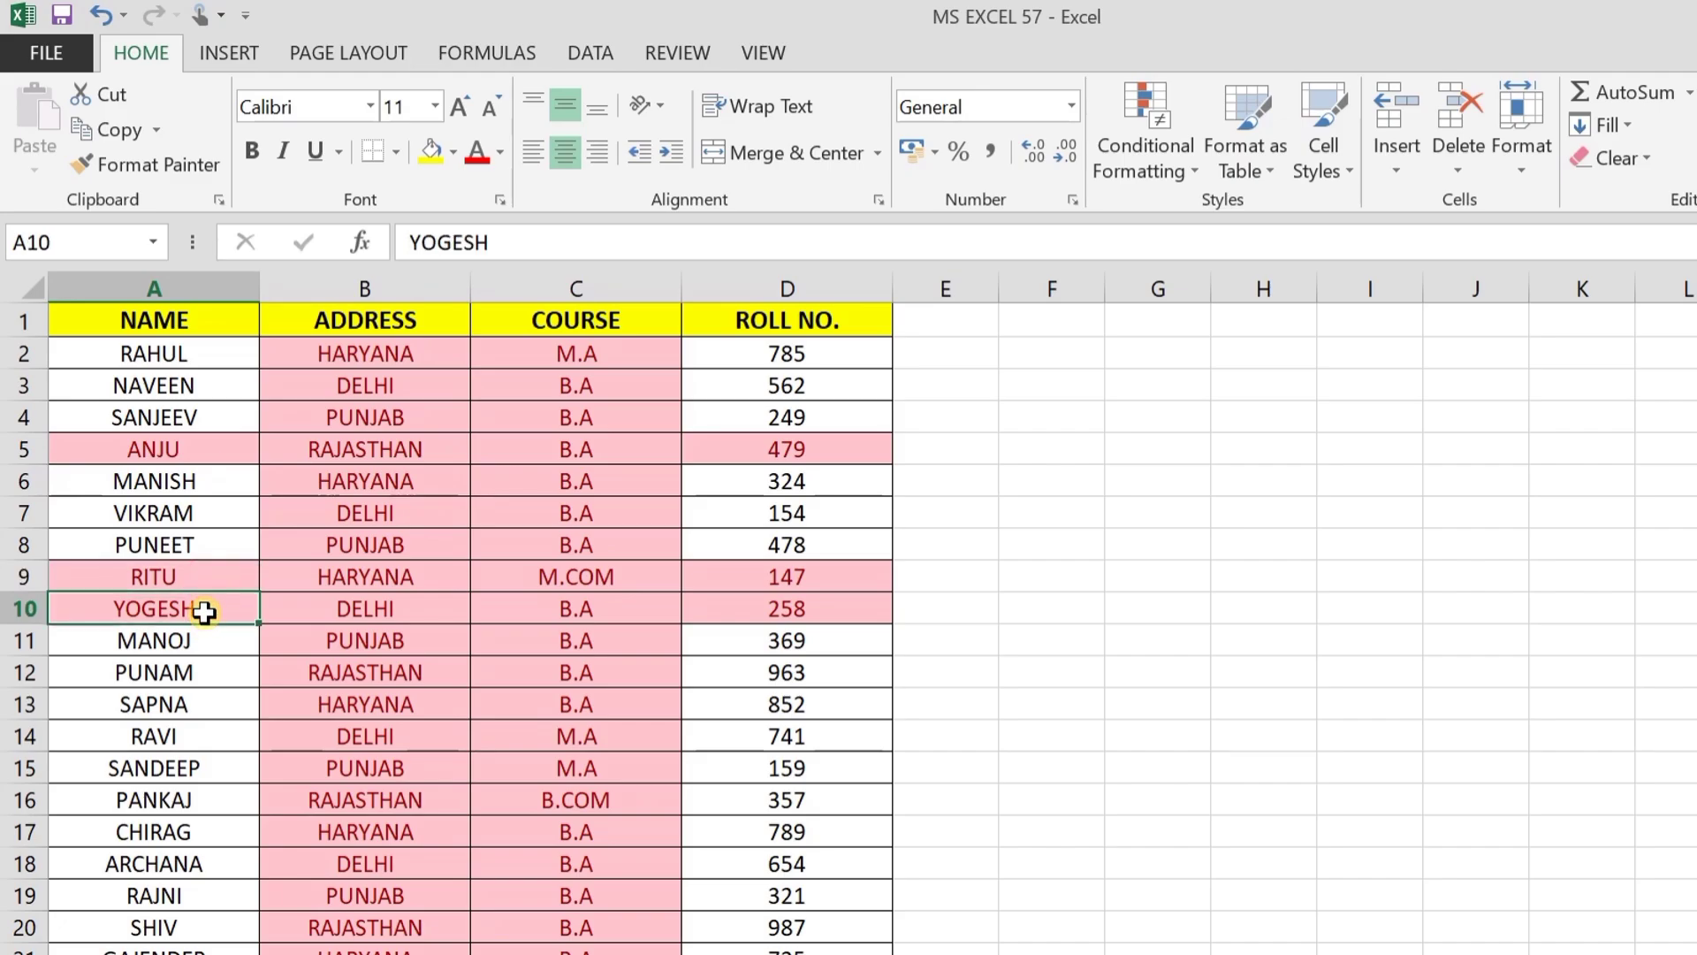
pyautogui.scroll(-3, 204, 611)
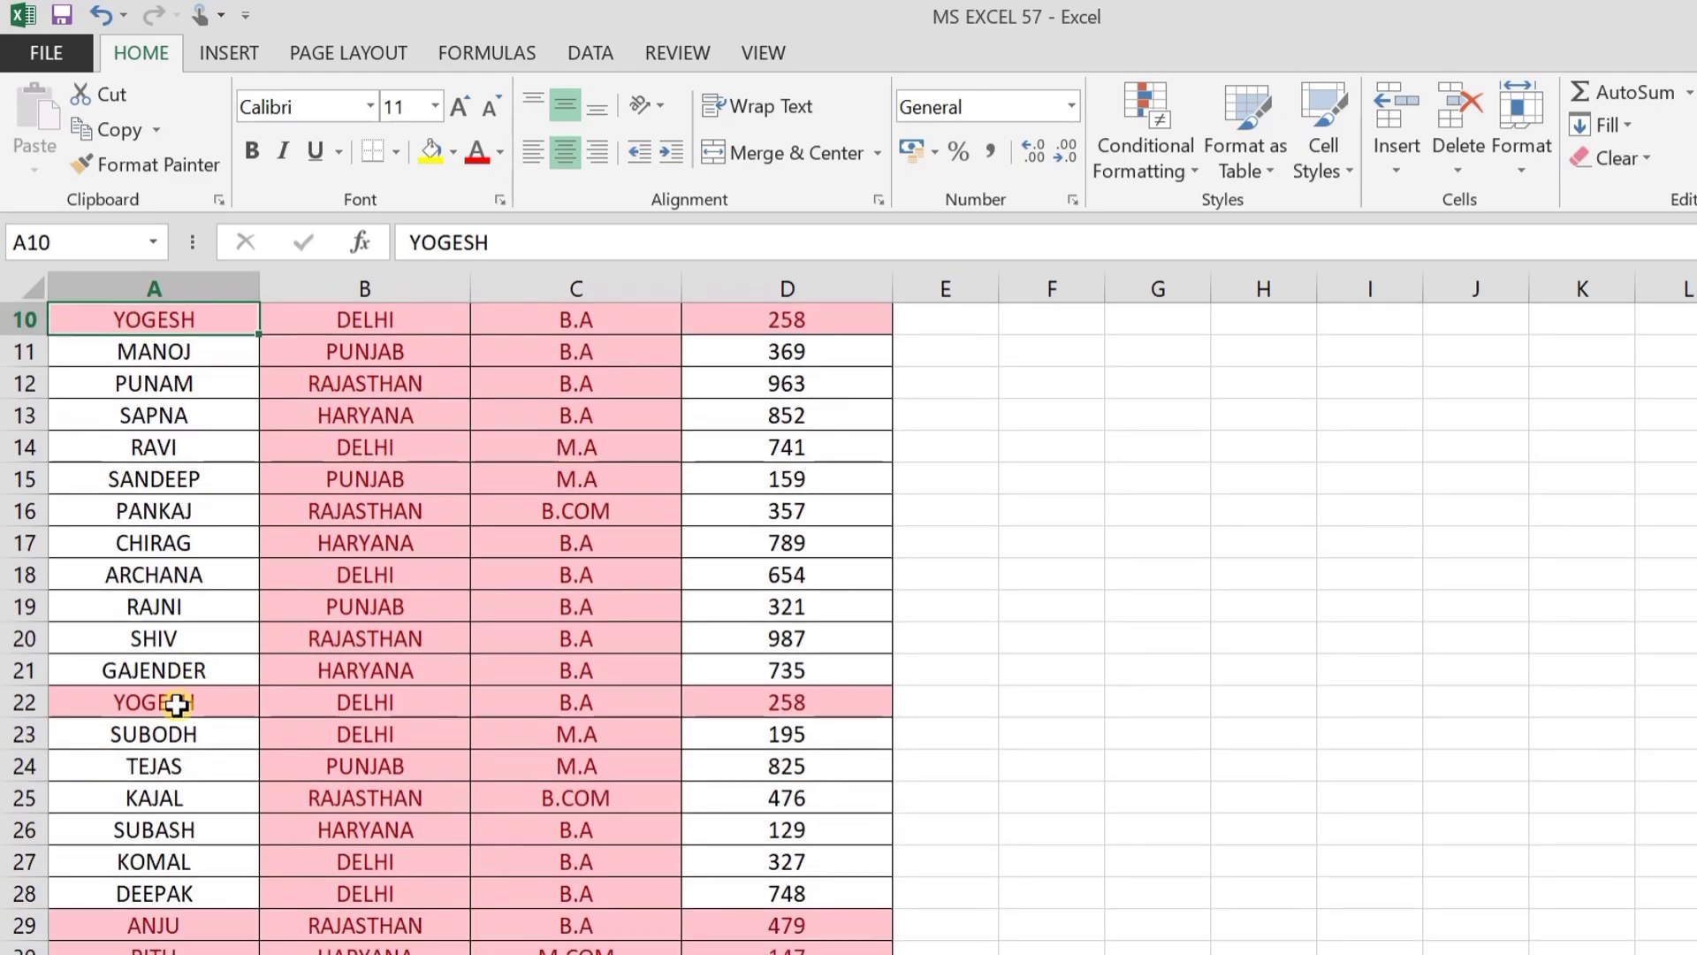
pyautogui.click(177, 703)
pyautogui.click(186, 946)
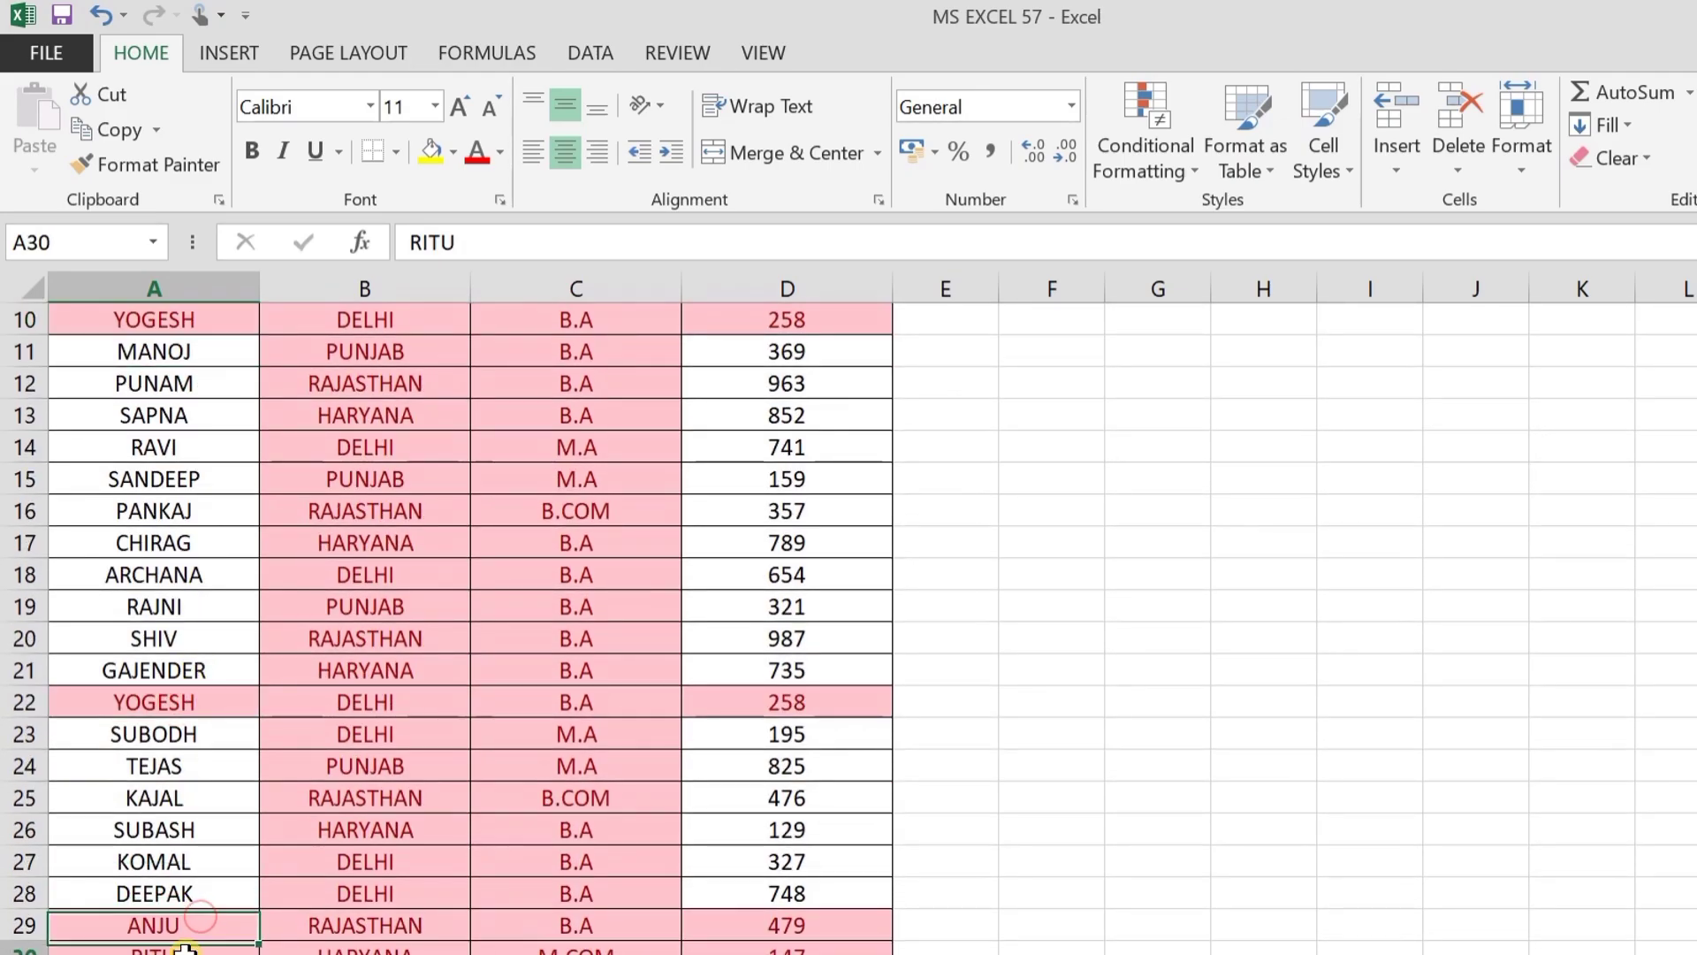
pyautogui.scroll(3, 1212, 672)
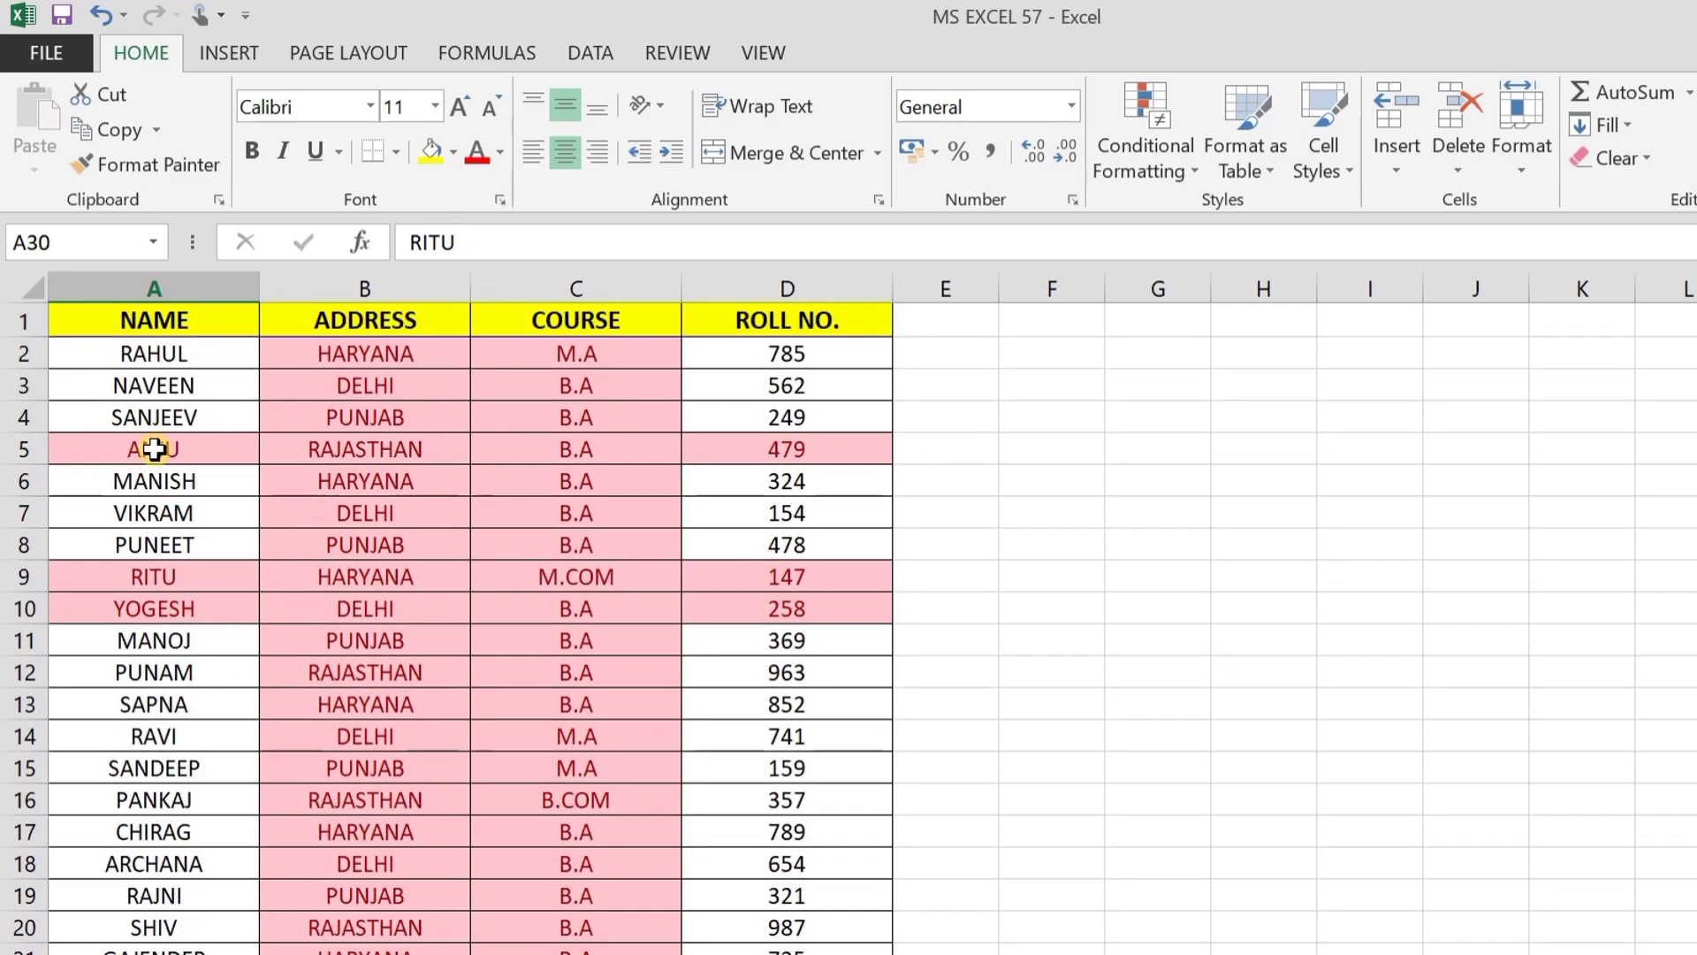
pyautogui.scroll(-4, 337, 855)
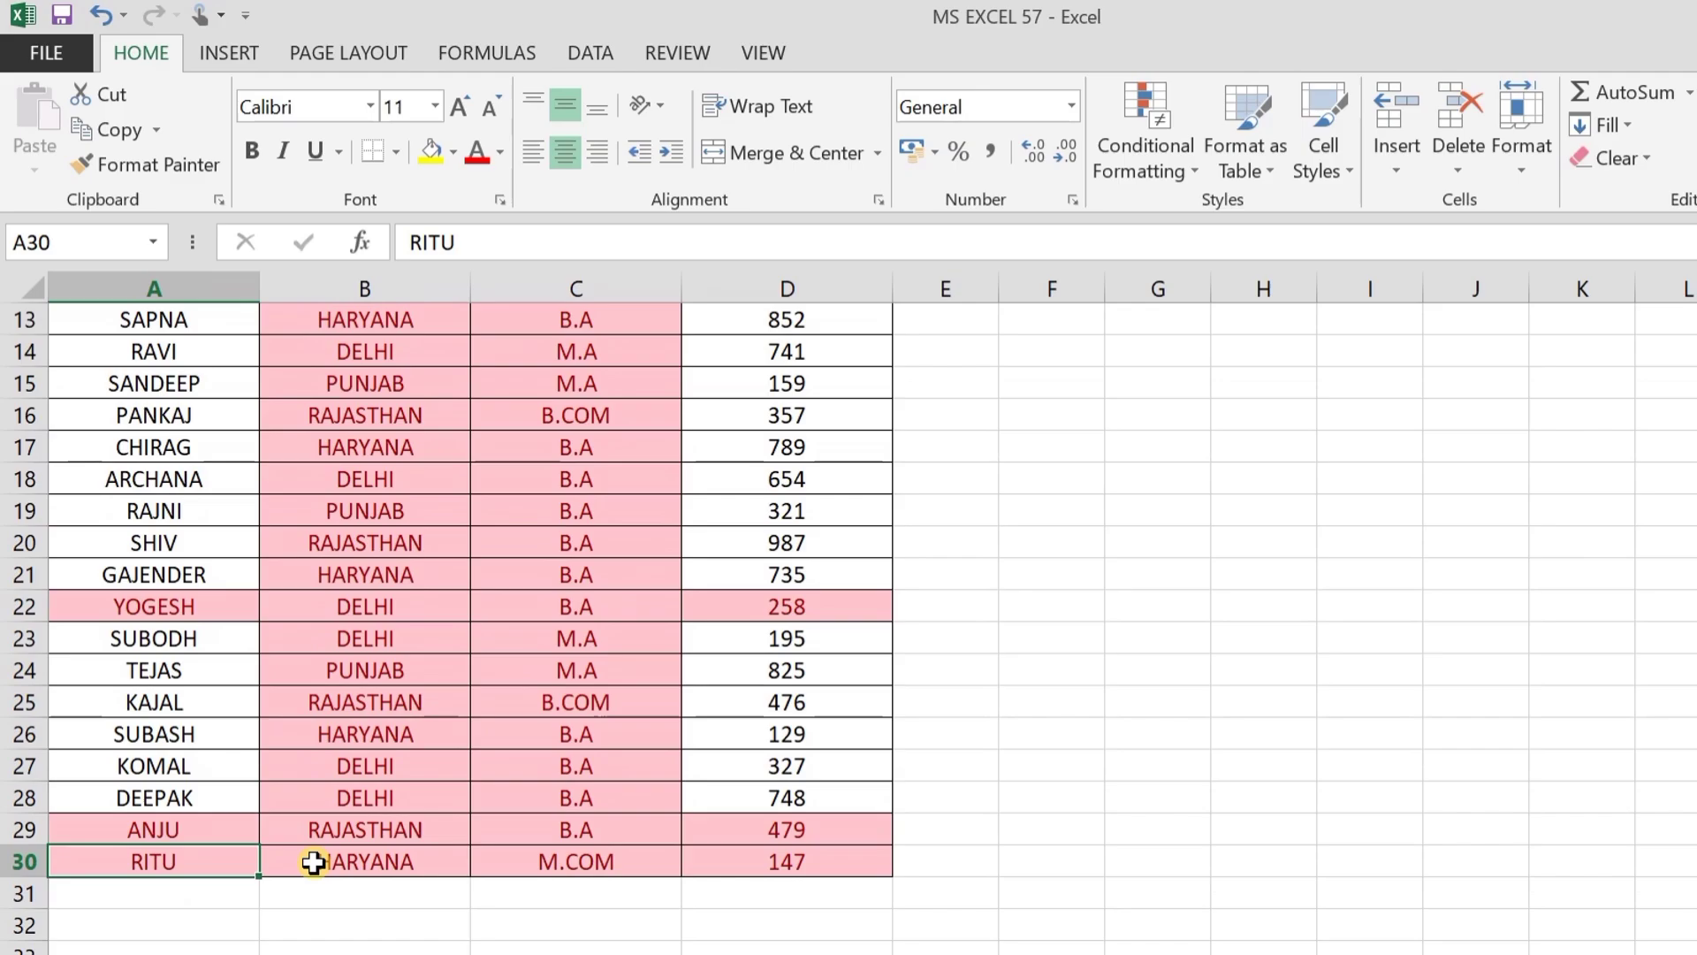
pyautogui.scroll(4, 1065, 602)
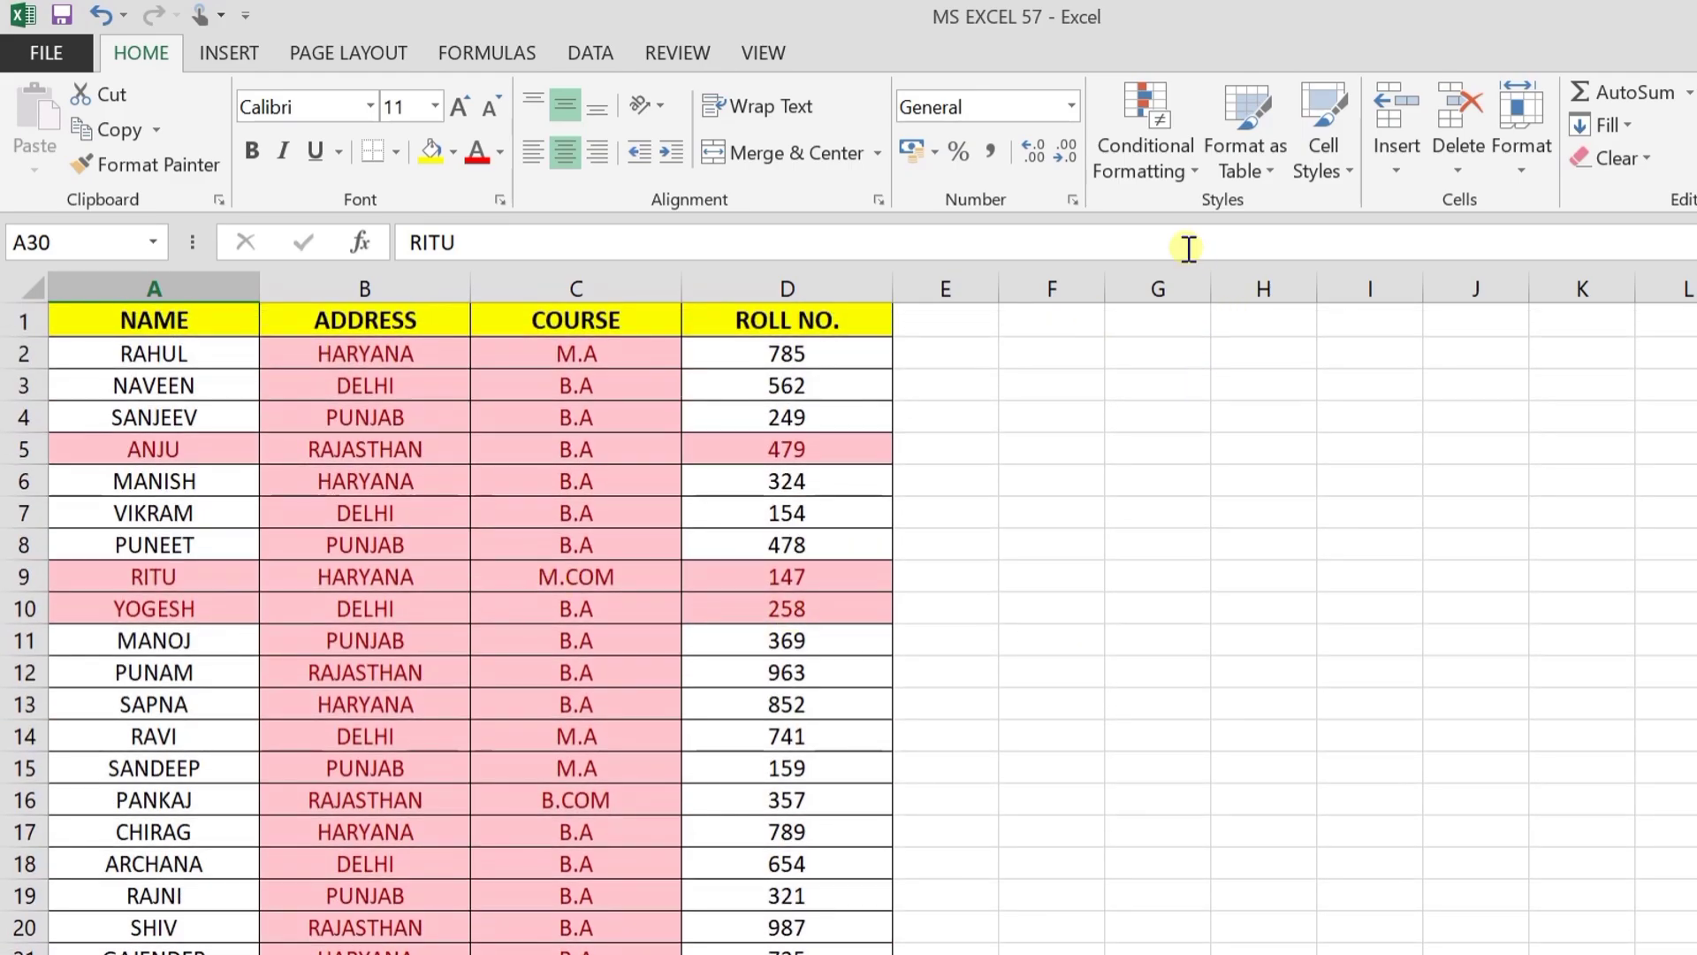
pyautogui.click(142, 452)
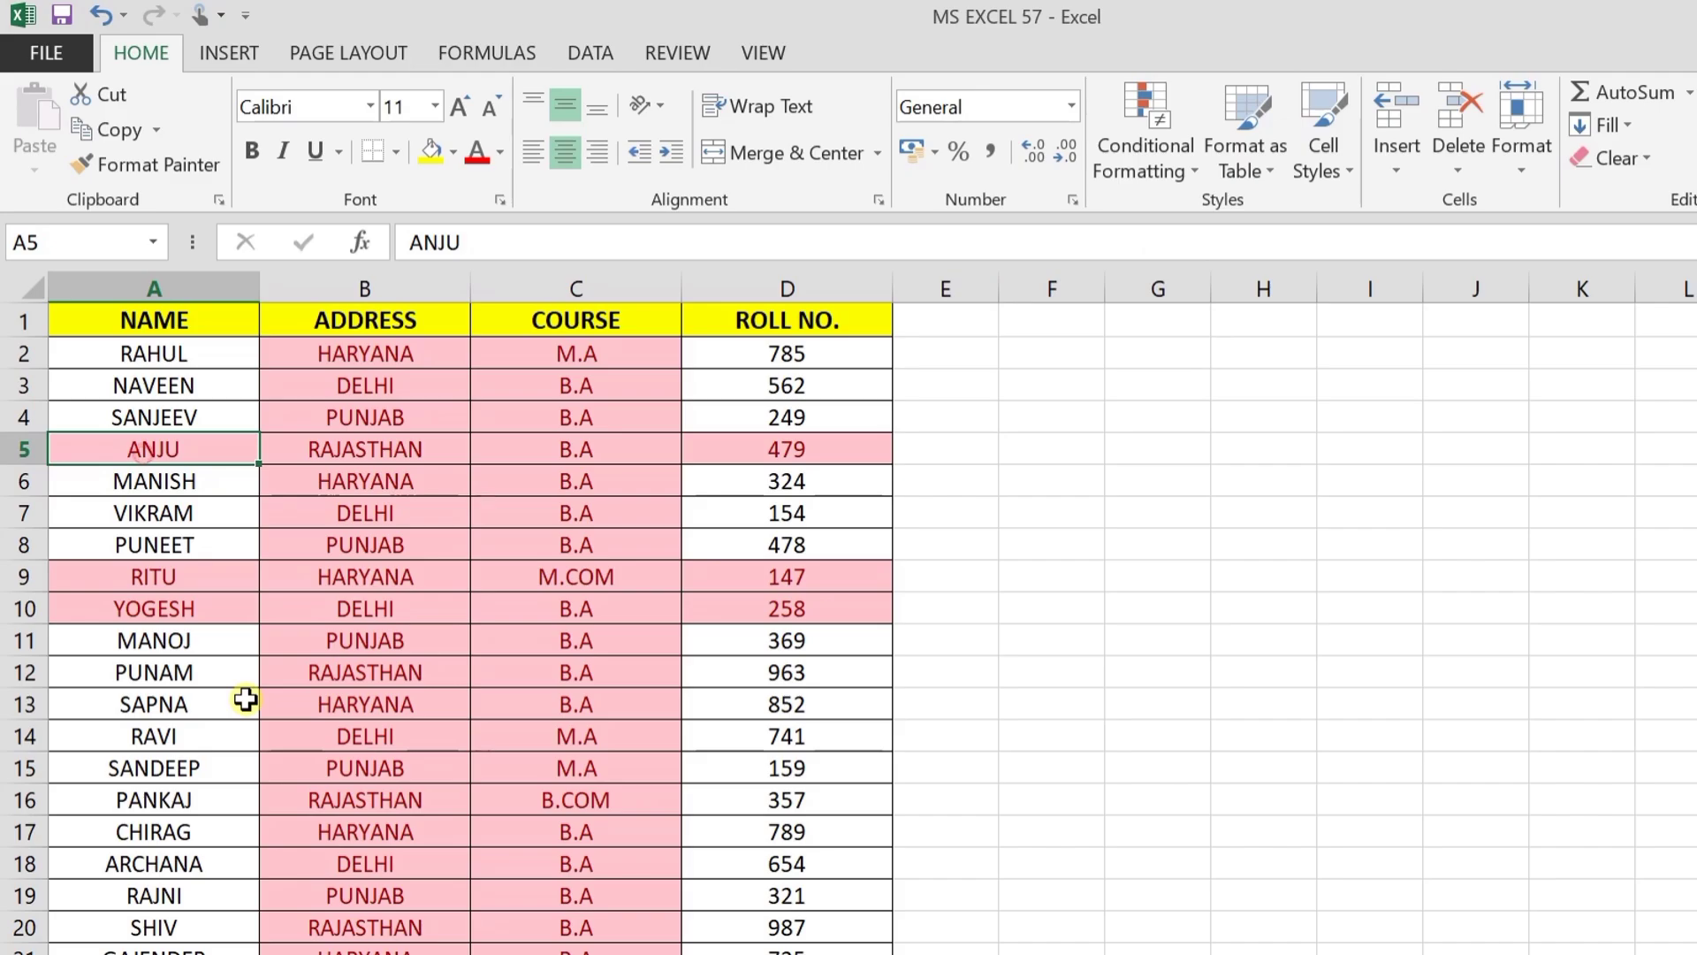
pyautogui.click(181, 580)
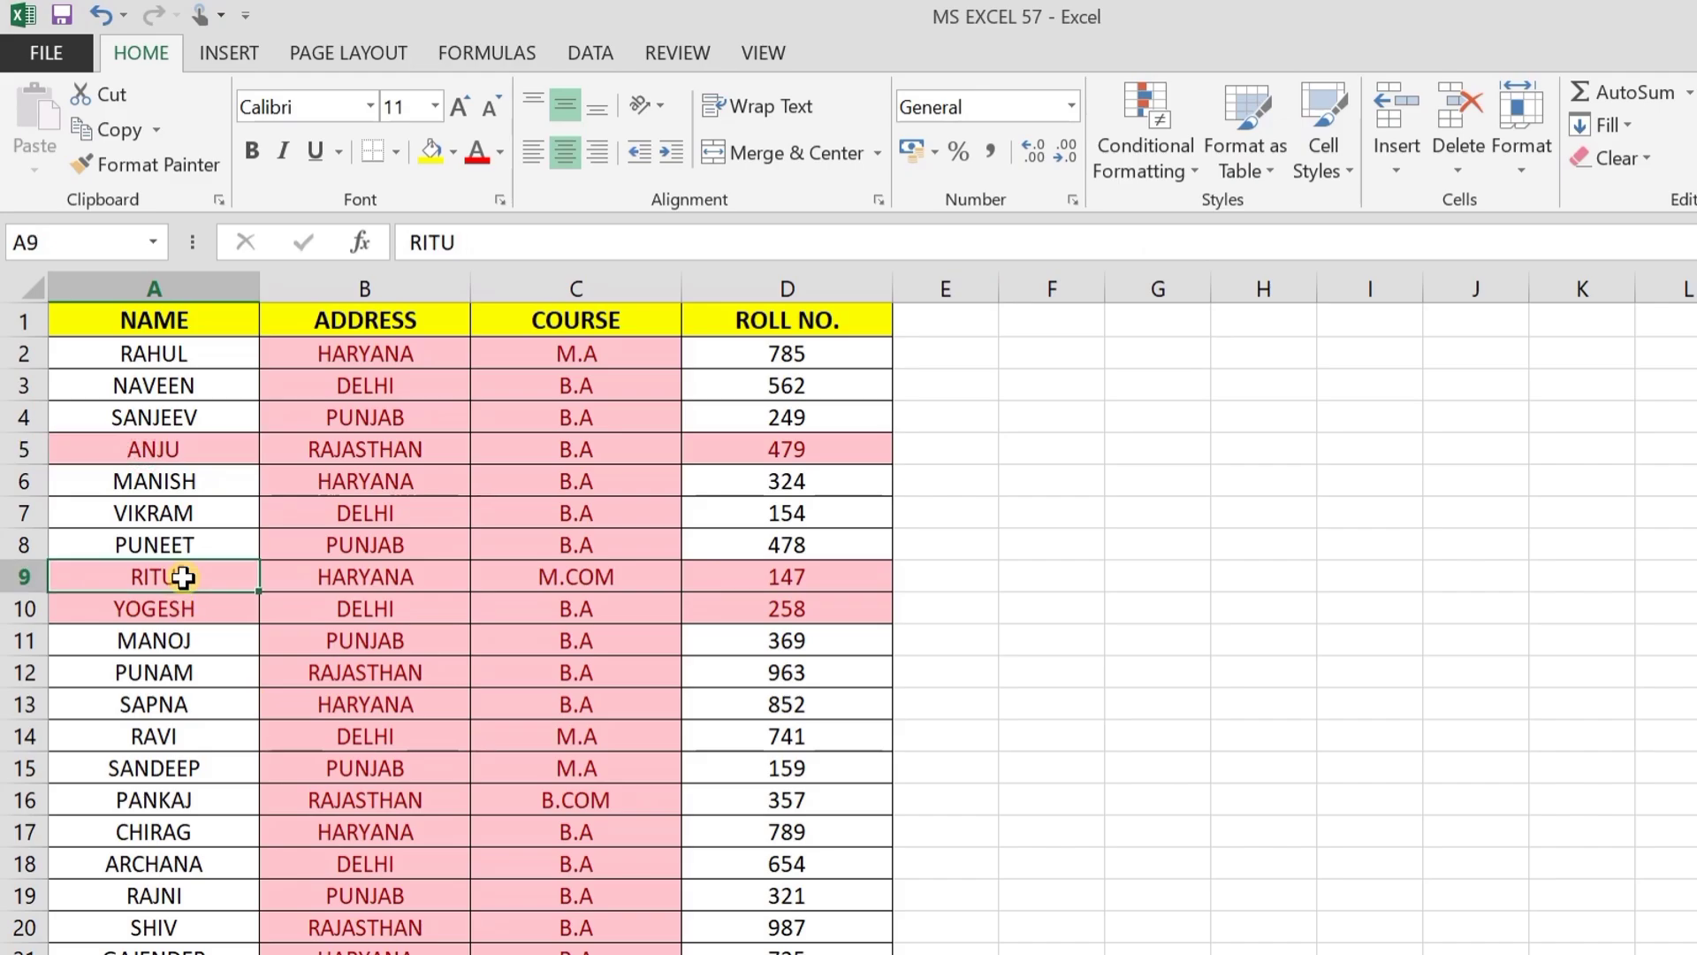
pyautogui.click(144, 607)
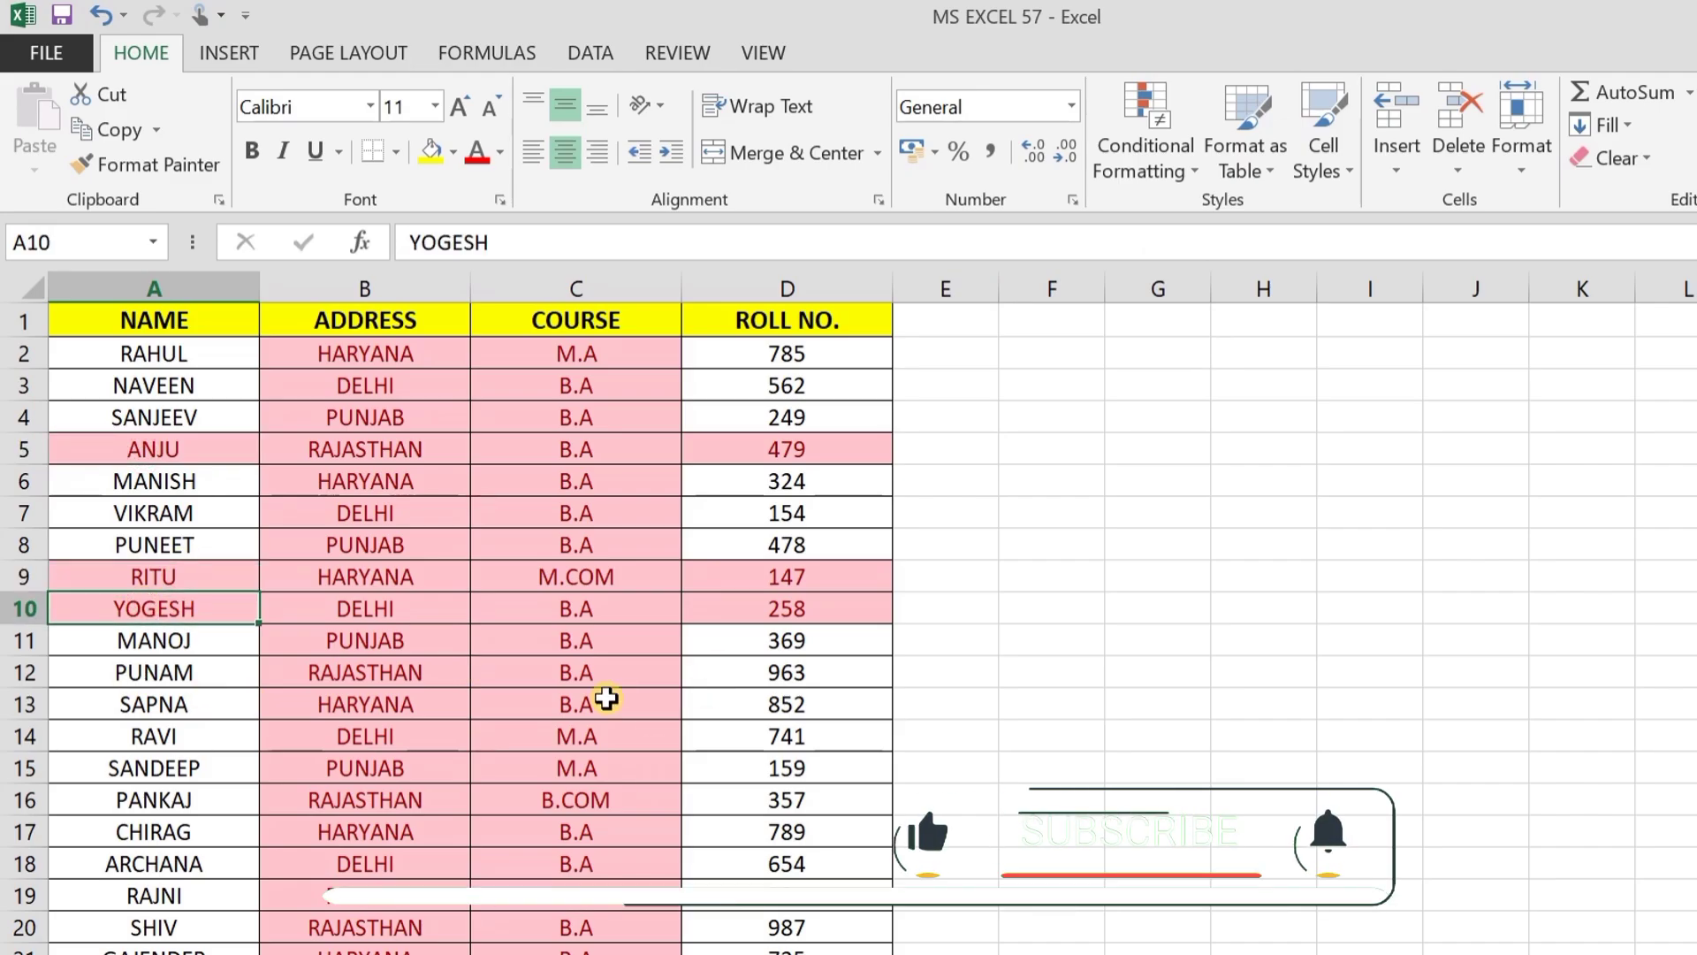
pyautogui.scroll(-4, 1157, 565)
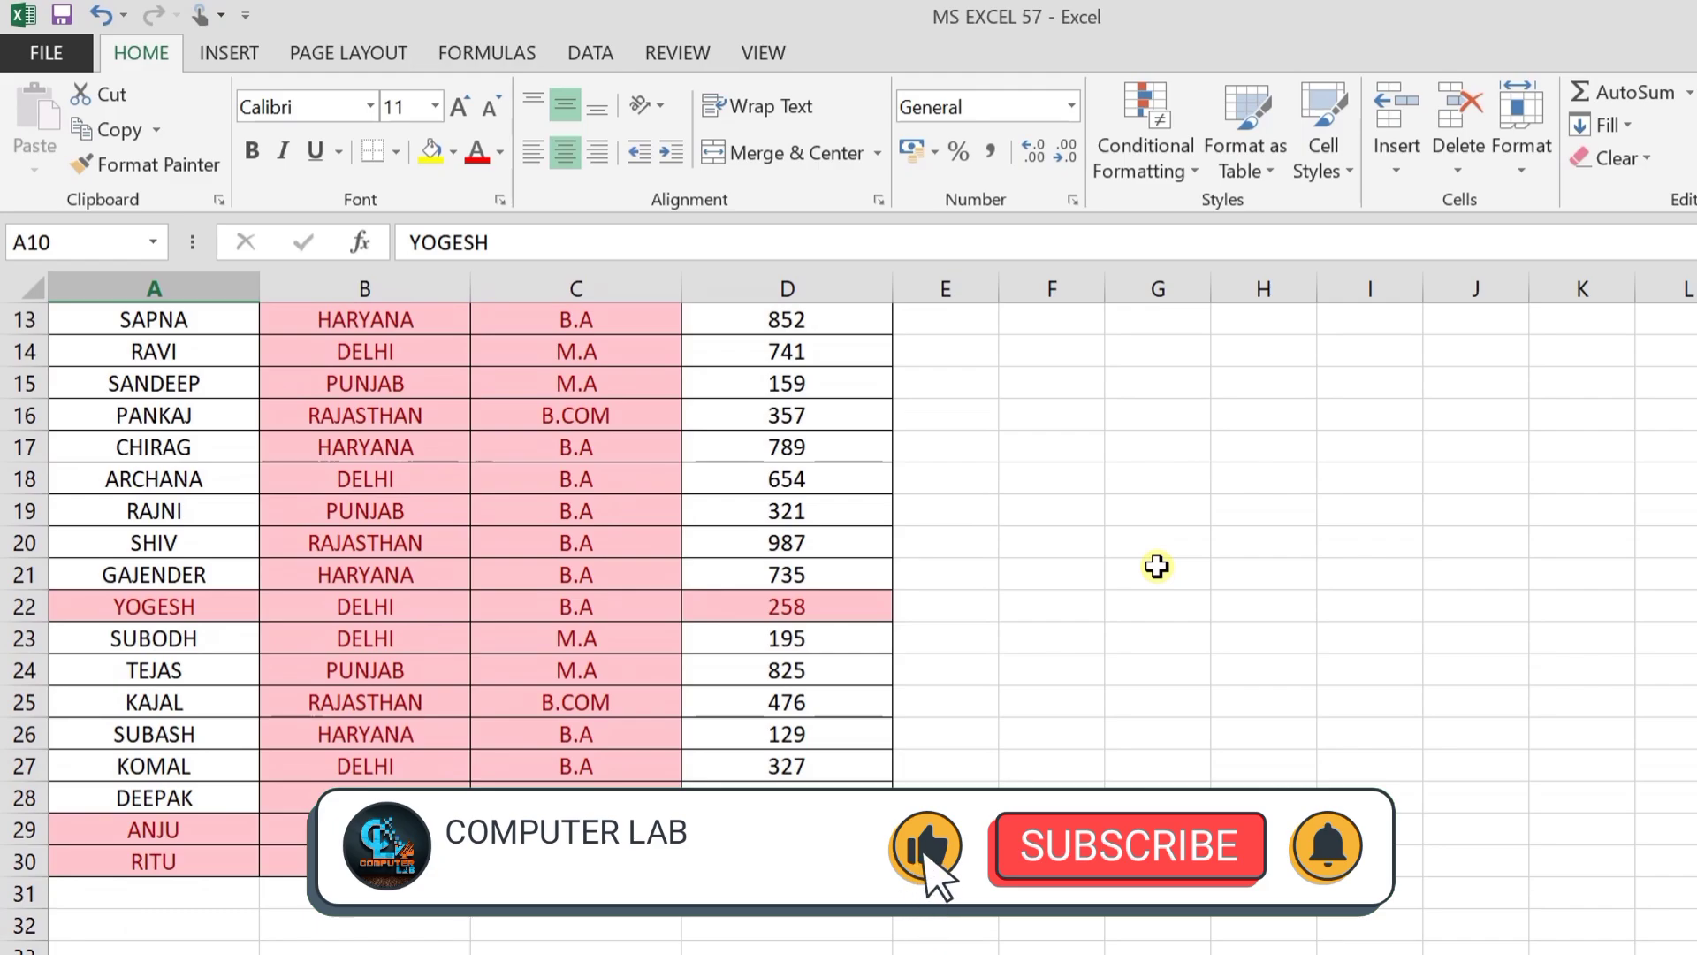
pyautogui.scroll(4, 1157, 565)
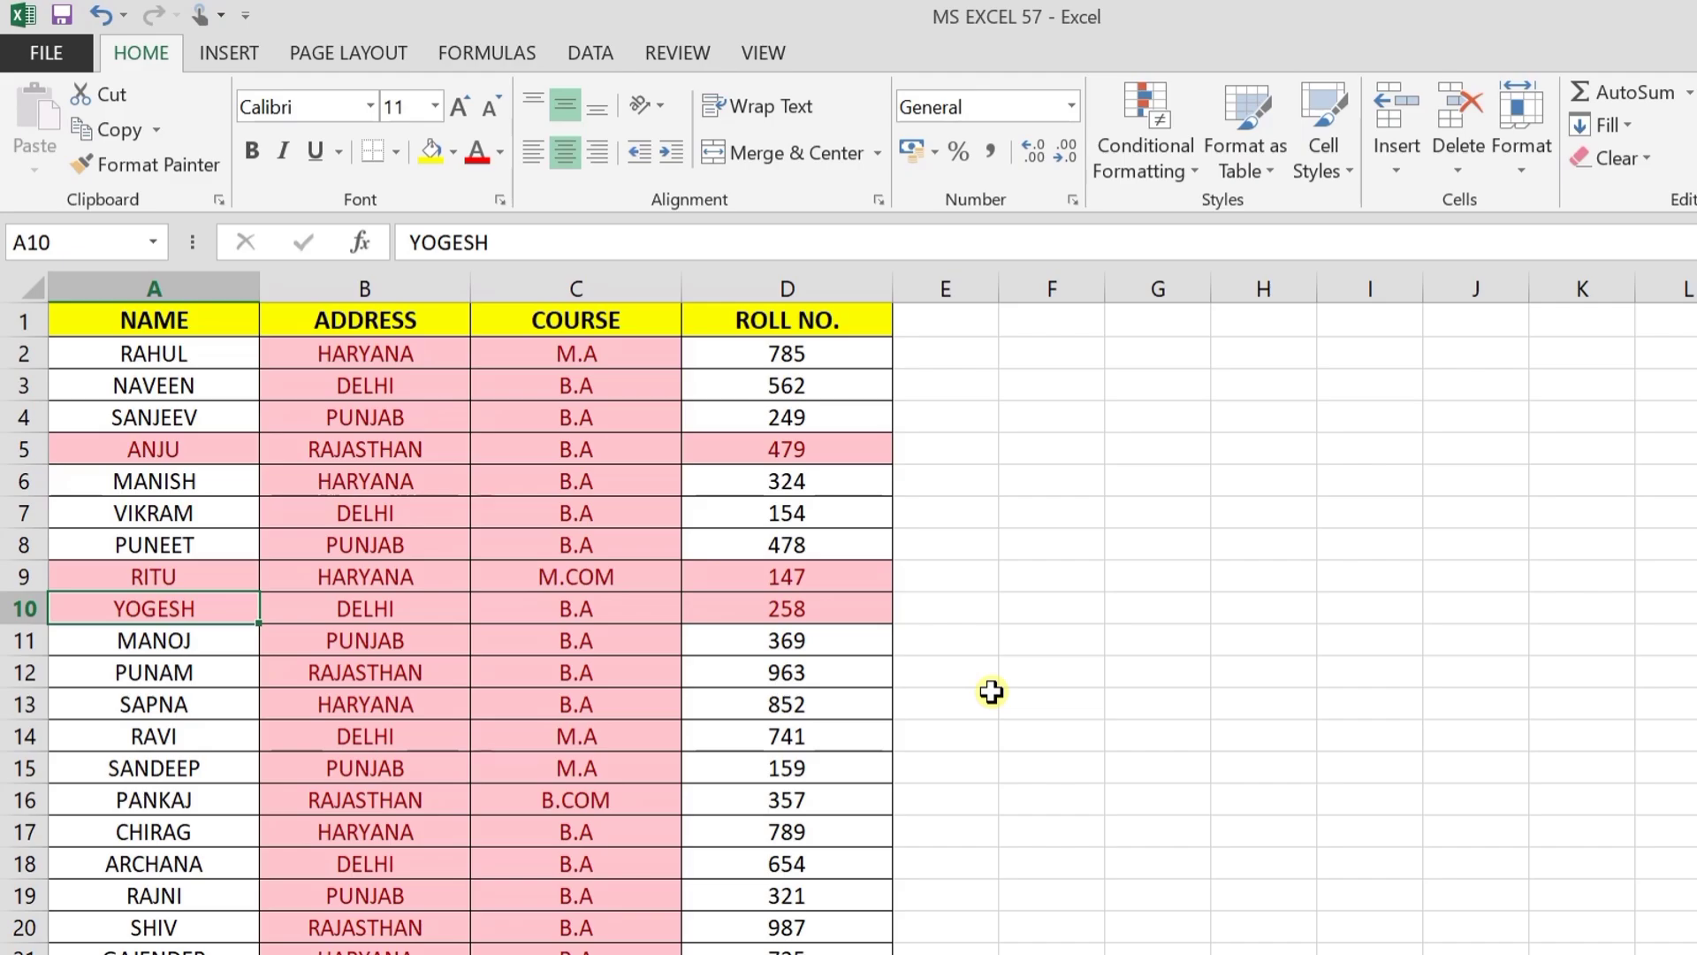
# Open the set of data tools for working on the table.
pyautogui.click(590, 55)
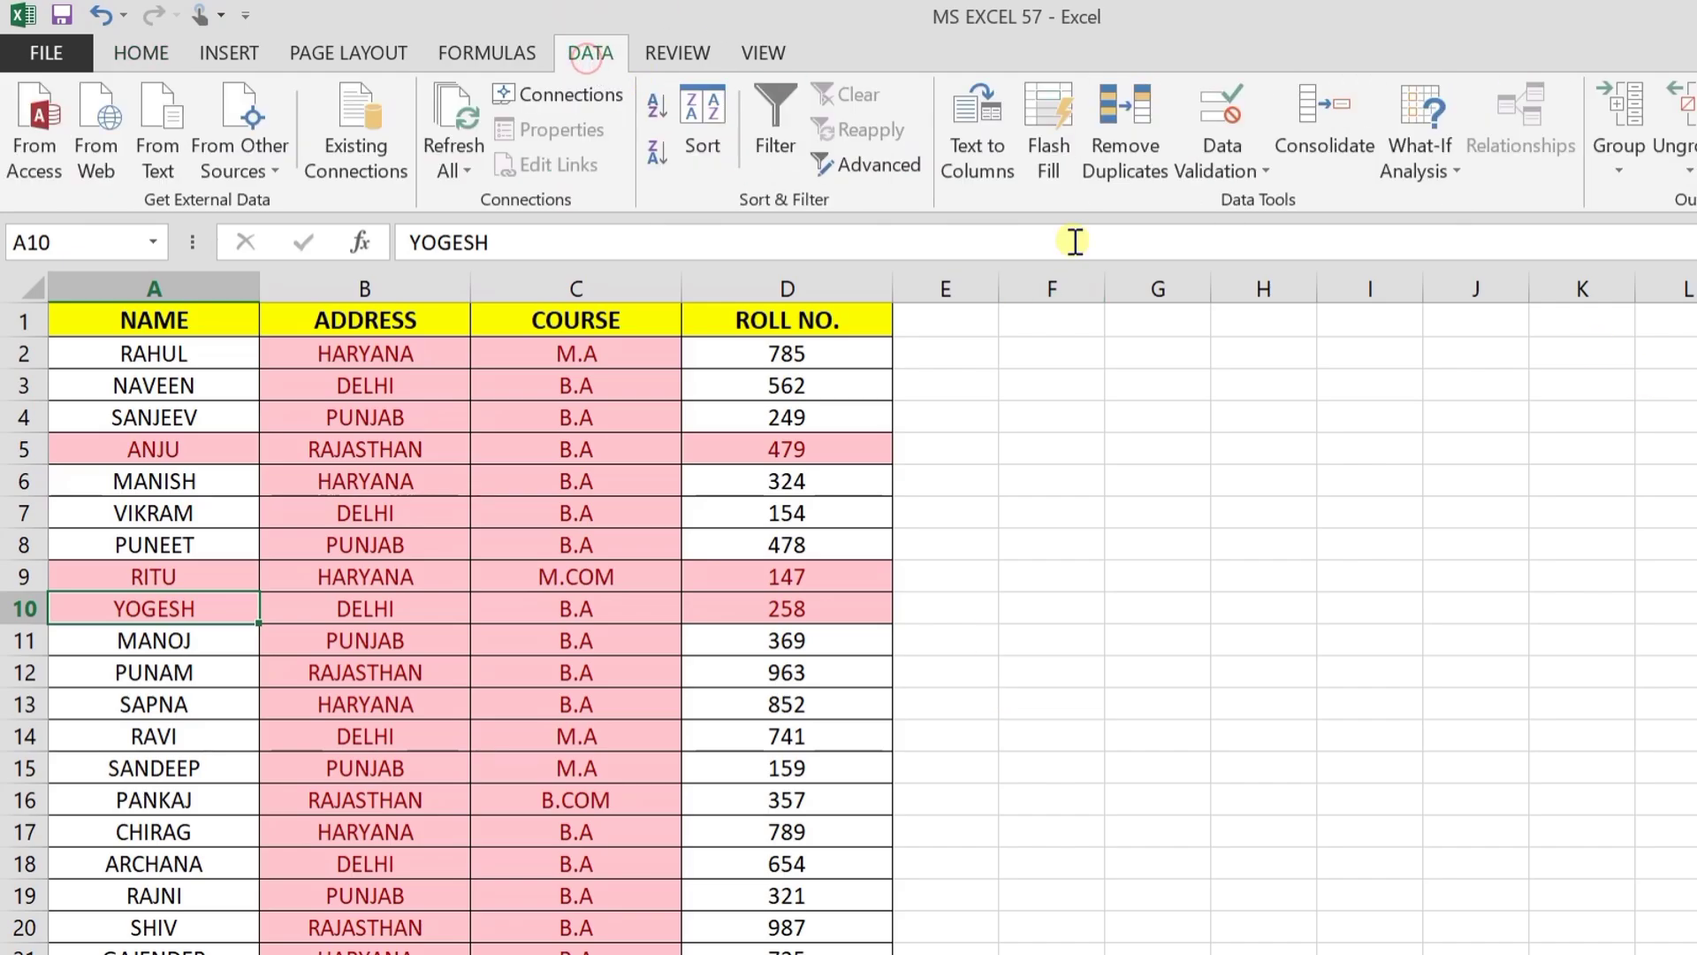